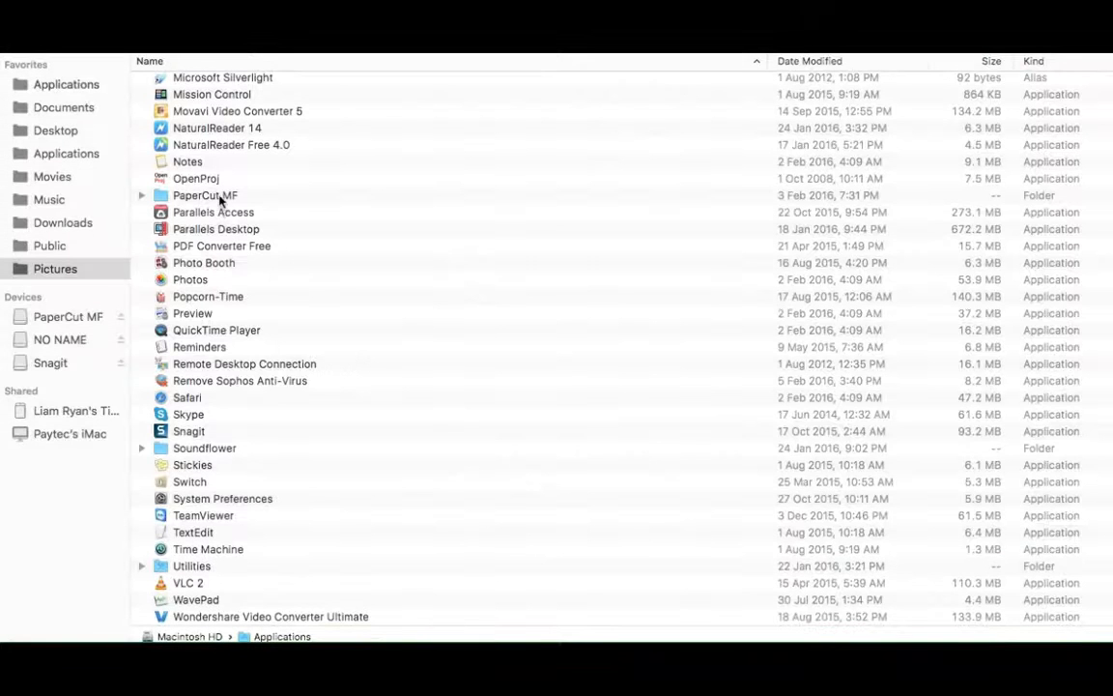
Open the client folder inside the PaperCut MF application folder and look over its linux, mac and win folders
{"action": "double_click", "coordinate": [219, 196]}
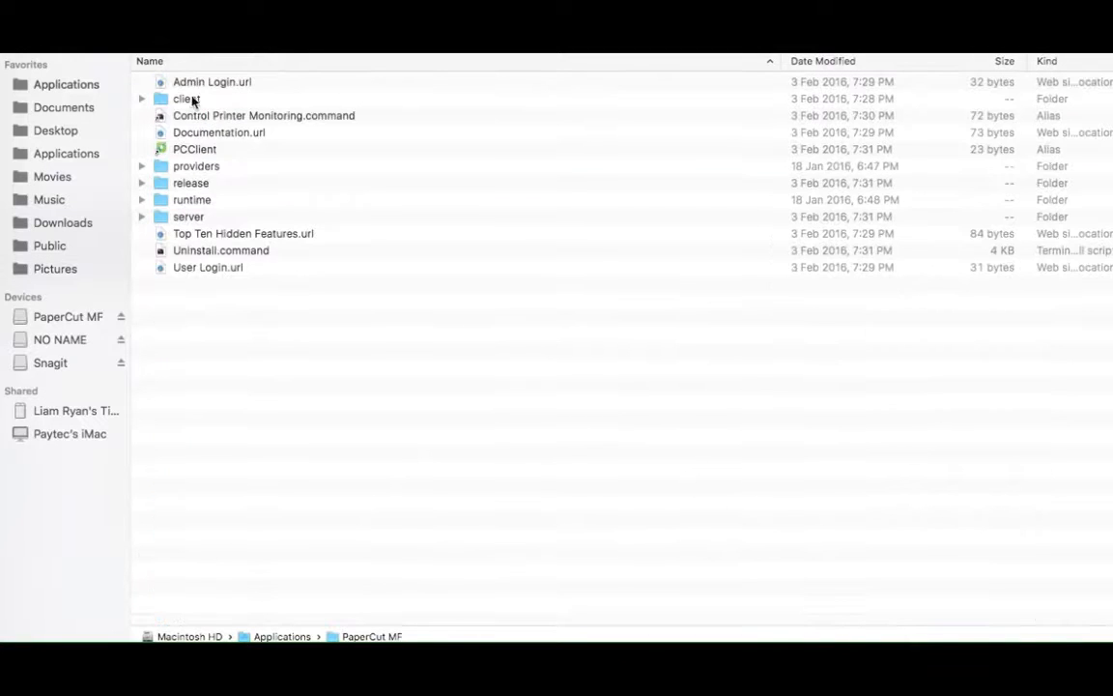
{"action": "double_click", "coordinate": [185, 98]}
{"action": "left_click", "coordinate": [190, 82]}
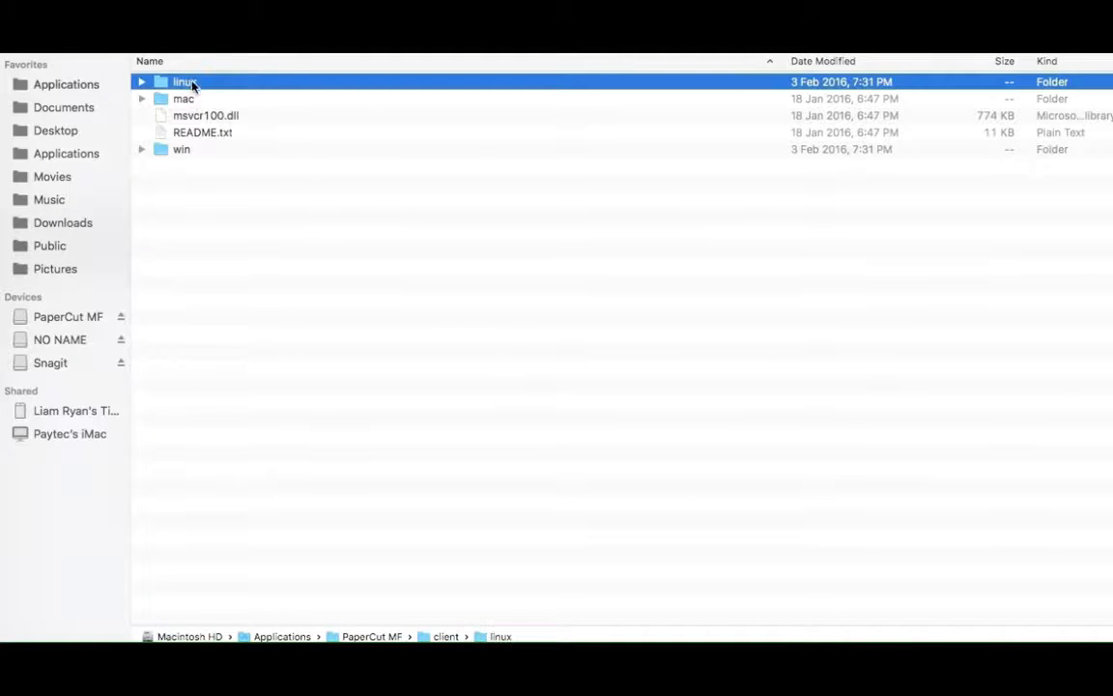
{"action": "left_click", "coordinate": [187, 100]}
{"action": "left_click", "coordinate": [215, 151]}
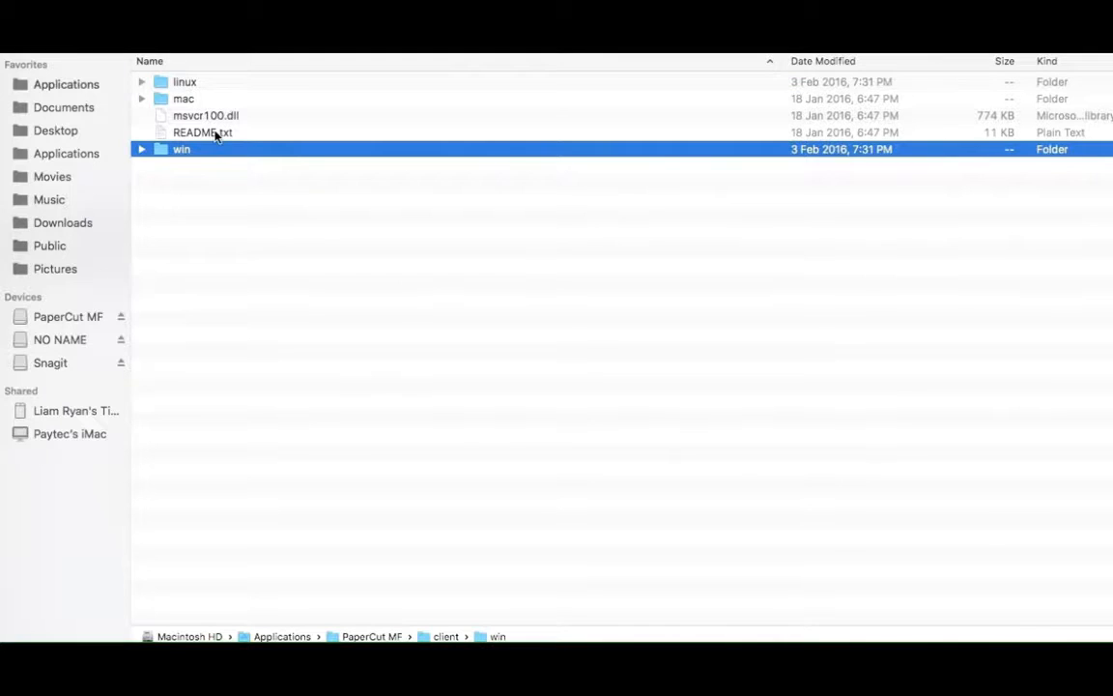
Open README.txt from the client folder, enlarge its window to view the client setup instructions, and put the document away
{"action": "left_click", "coordinate": [216, 136]}
{"action": "key", "text": "space"}
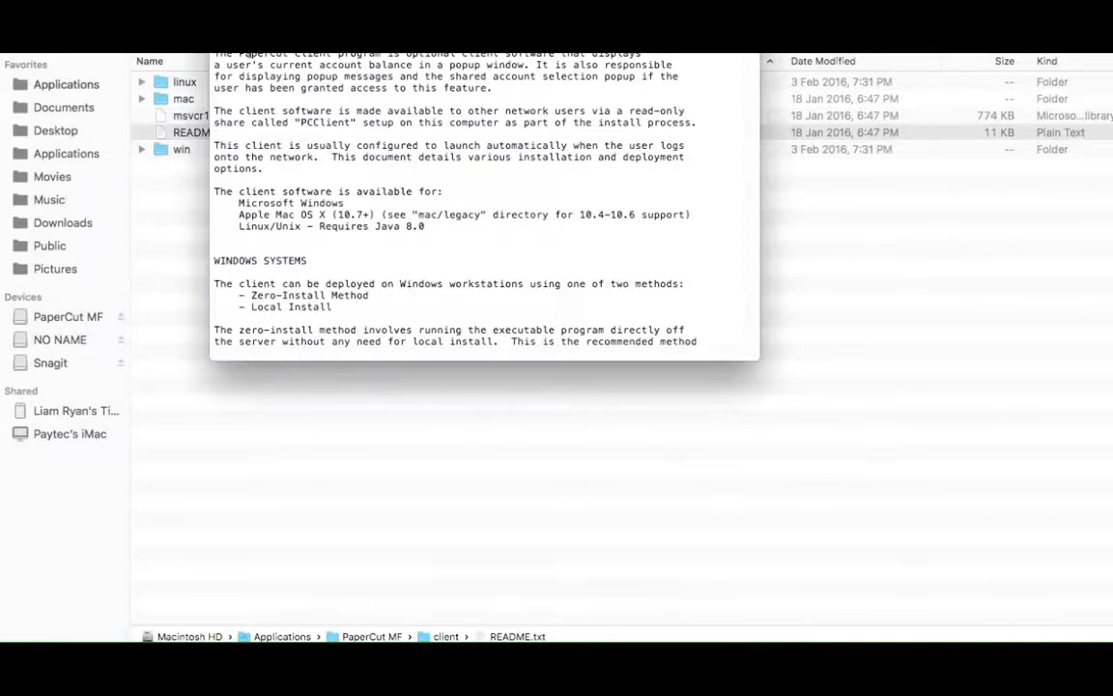
{"action": "left_click_drag", "start_coordinate": [249, 0], "coordinate": [178, 74]}
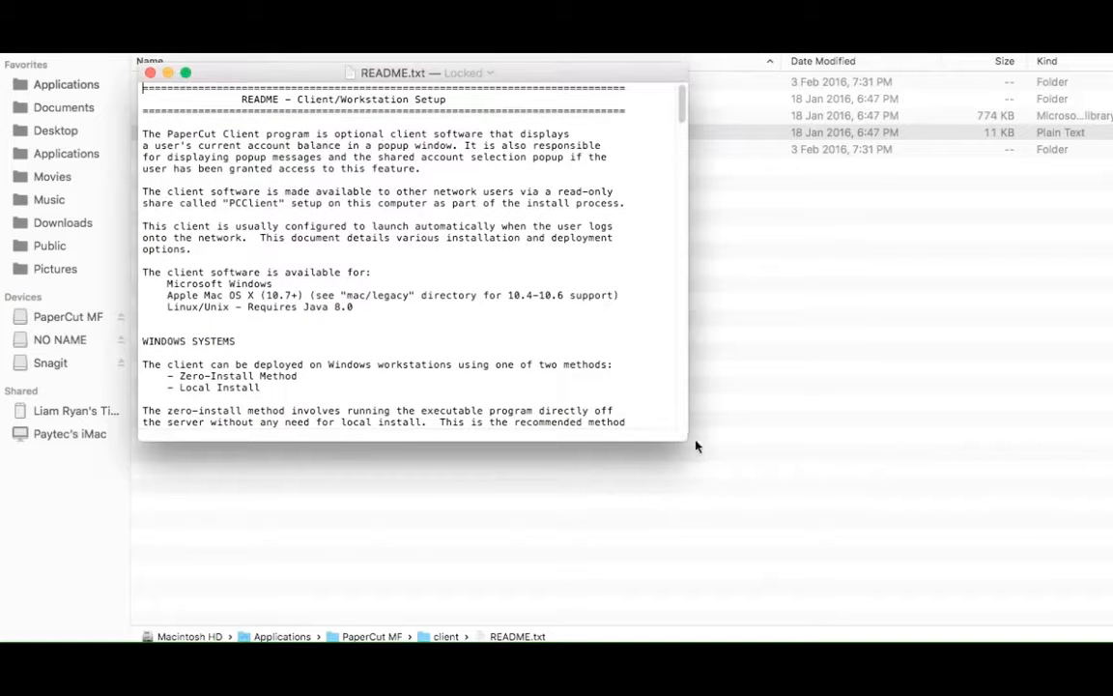
{"action": "left_click_drag", "start_coordinate": [676, 439], "coordinate": [844, 596]}
{"action": "key", "text": "space"}
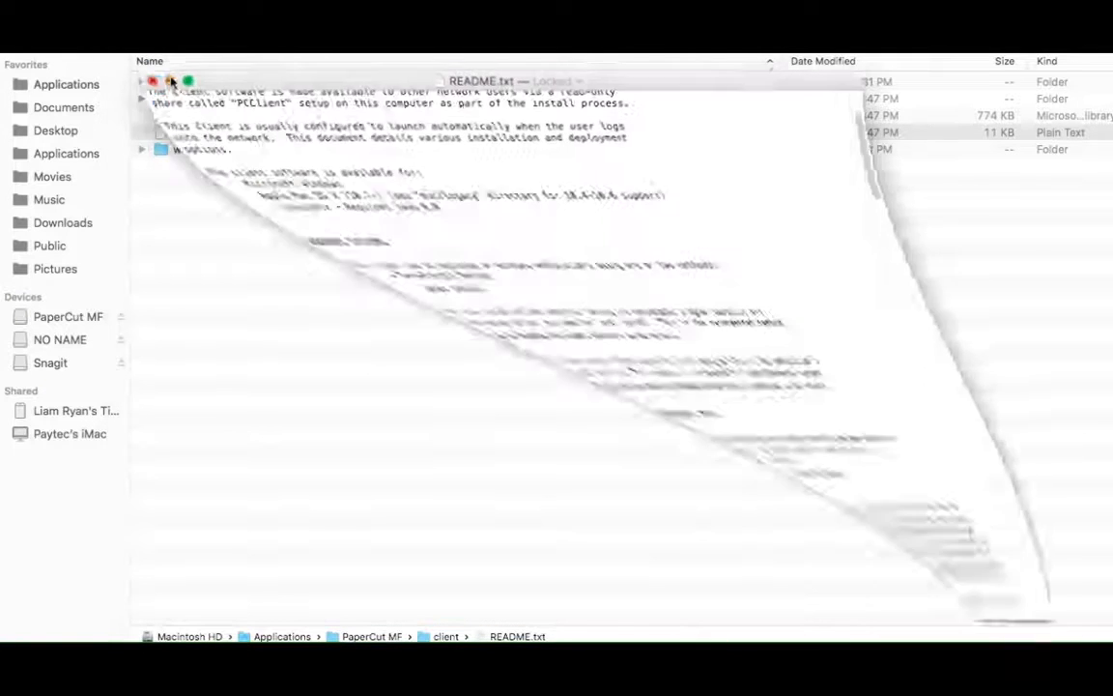
Return to the PaperCut MF folder and open the server.properties file from its server folder
{"action": "left_click", "coordinate": [17, 39]}
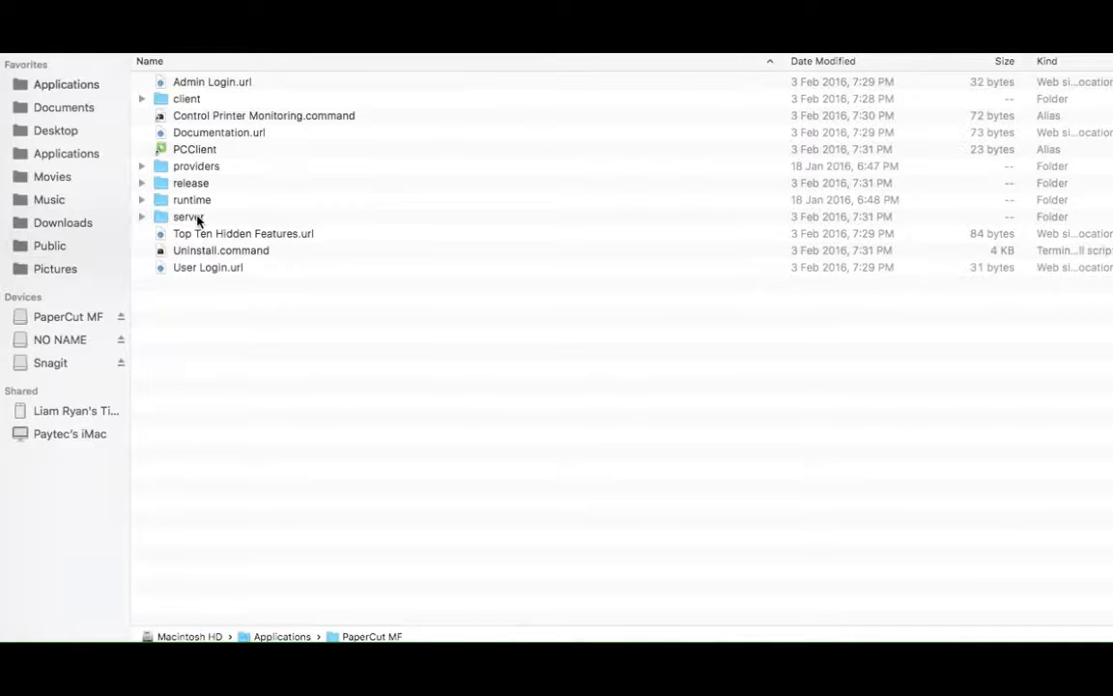
{"action": "double_click", "coordinate": [193, 218]}
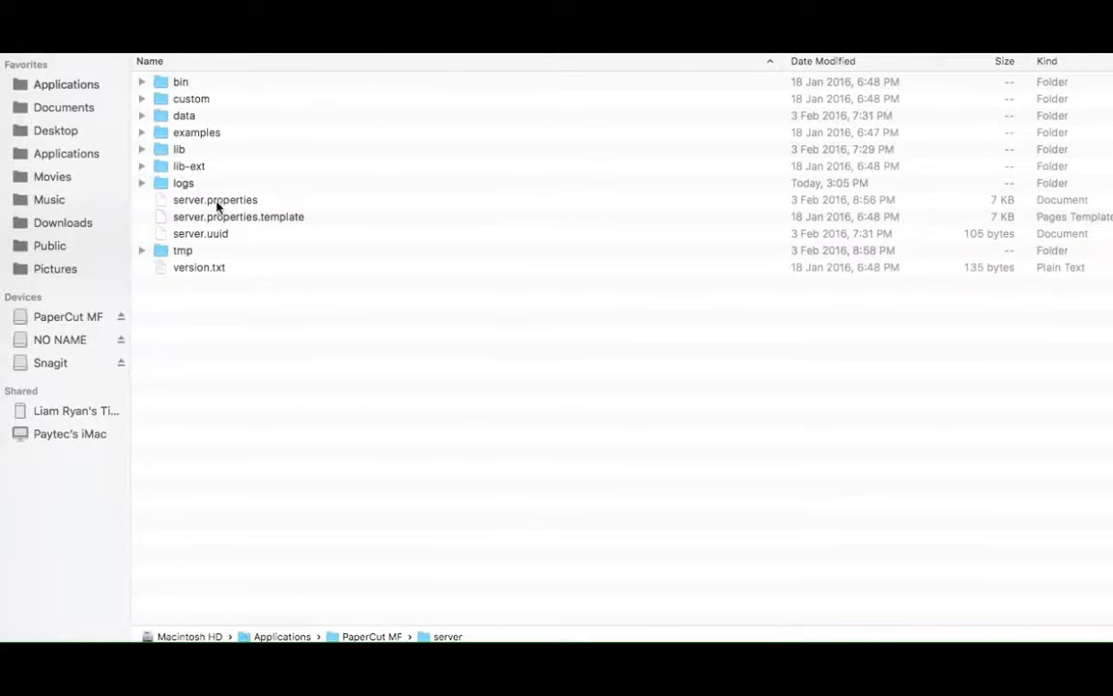
{"action": "left_click", "coordinate": [219, 202]}
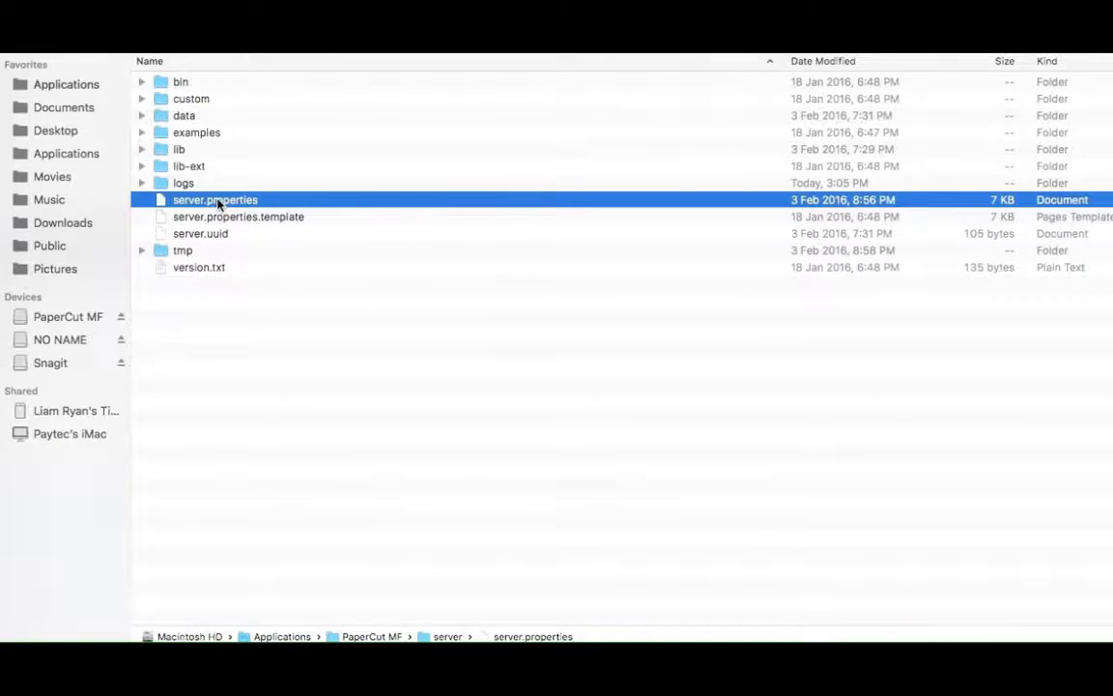
{"action": "double_click", "coordinate": [218, 202]}
Highlight the server.port and server.ssl.port lines in the Server Port section of server.properties for review
{"action": "scroll", "coordinate": [412, 154], "scroll_direction": "down", "scroll_amount": 1}
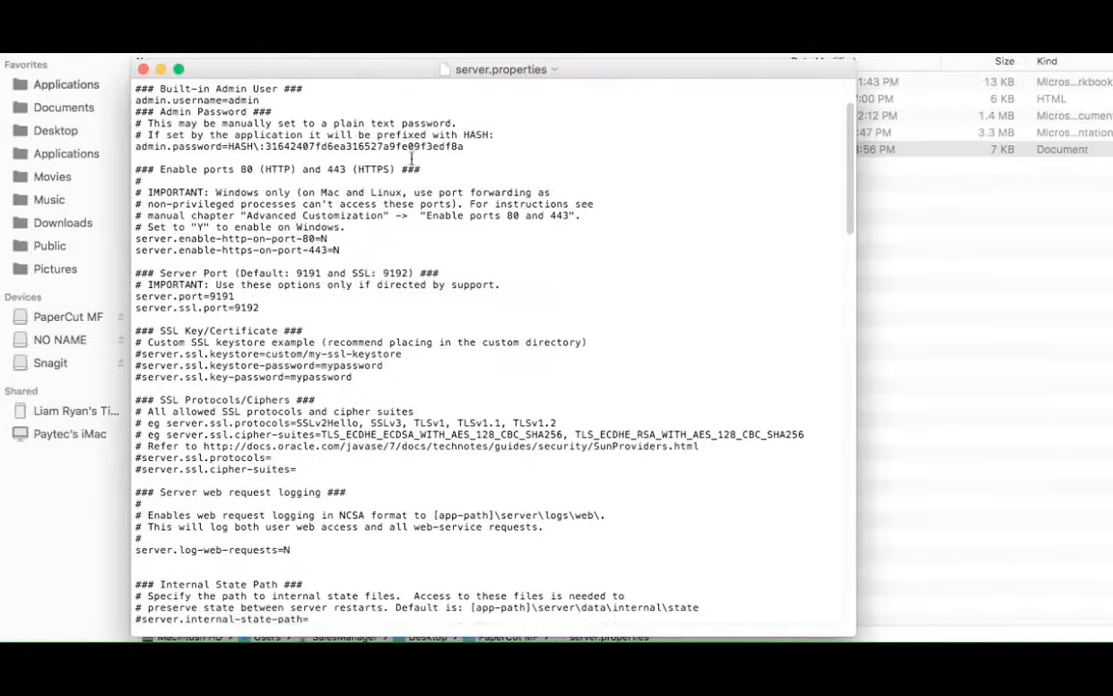
{"action": "scroll", "coordinate": [405, 165], "scroll_direction": "down", "scroll_amount": 1}
{"action": "left_click_drag", "start_coordinate": [240, 288], "coordinate": [126, 287]}
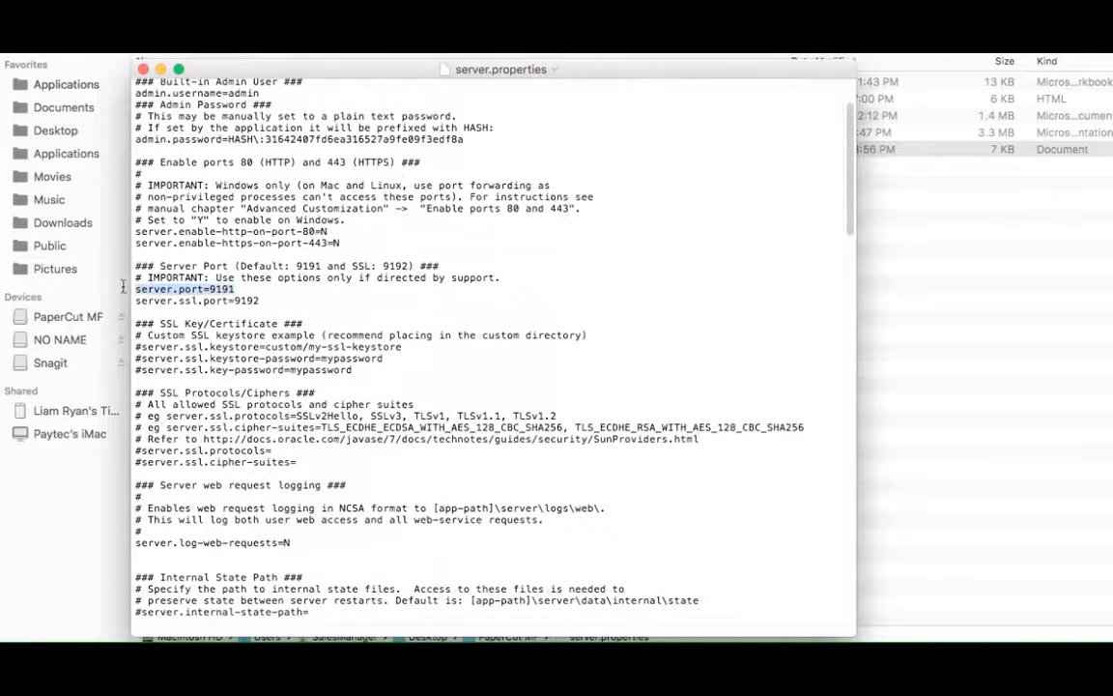
{"action": "left_click", "coordinate": [273, 301]}
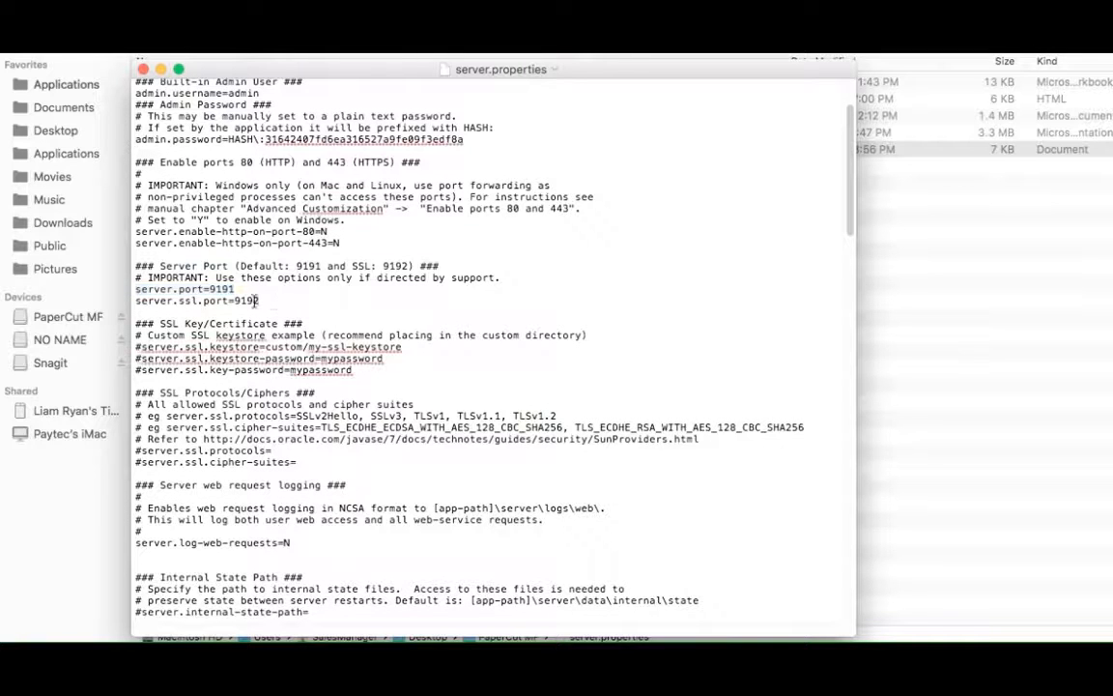
{"action": "left_click_drag", "start_coordinate": [274, 302], "coordinate": [128, 301]}
{"action": "left_click", "coordinate": [328, 279]}
Highlight the admin.username line and the Admin Password heading in the Built-in Admin User section for review
{"action": "scroll", "coordinate": [591, 269], "scroll_direction": "down", "scroll_amount": 5}
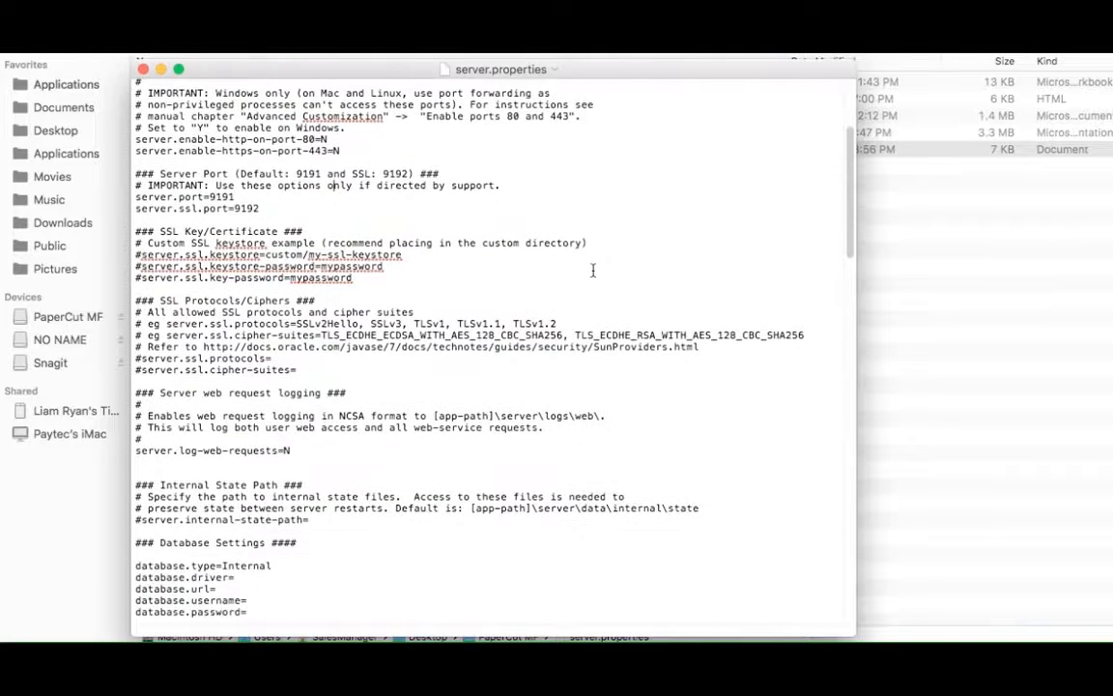
{"action": "scroll", "coordinate": [591, 269], "scroll_direction": "up", "scroll_amount": 4}
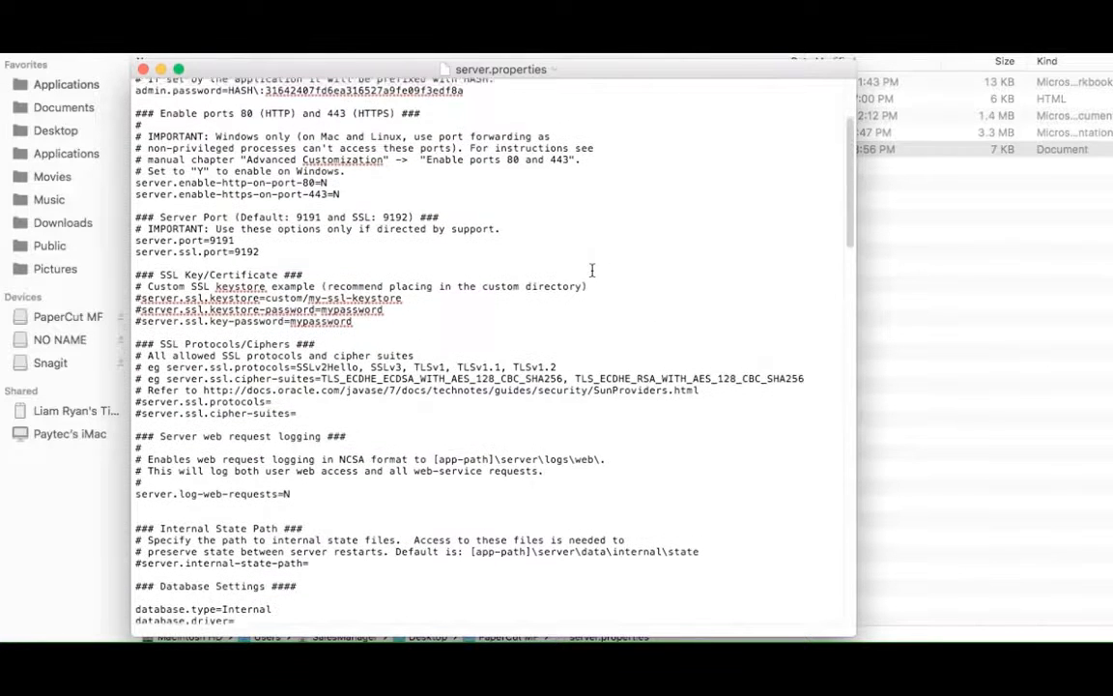
{"action": "scroll", "coordinate": [591, 269], "scroll_direction": "up", "scroll_amount": 5}
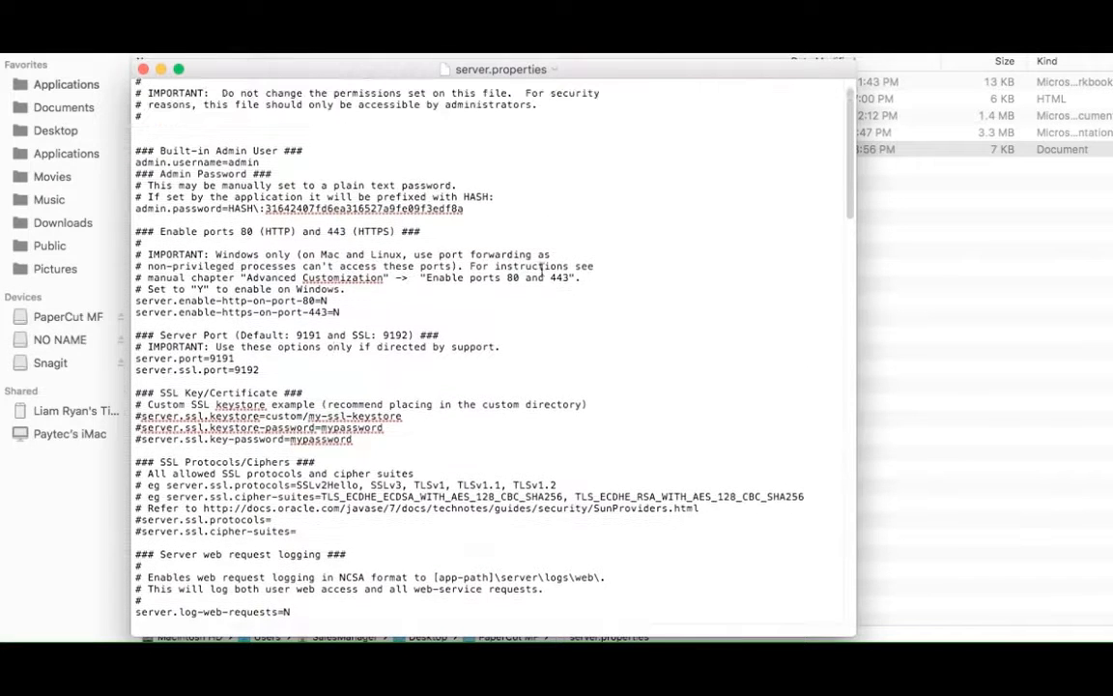
{"action": "left_click_drag", "start_coordinate": [258, 161], "coordinate": [123, 162]}
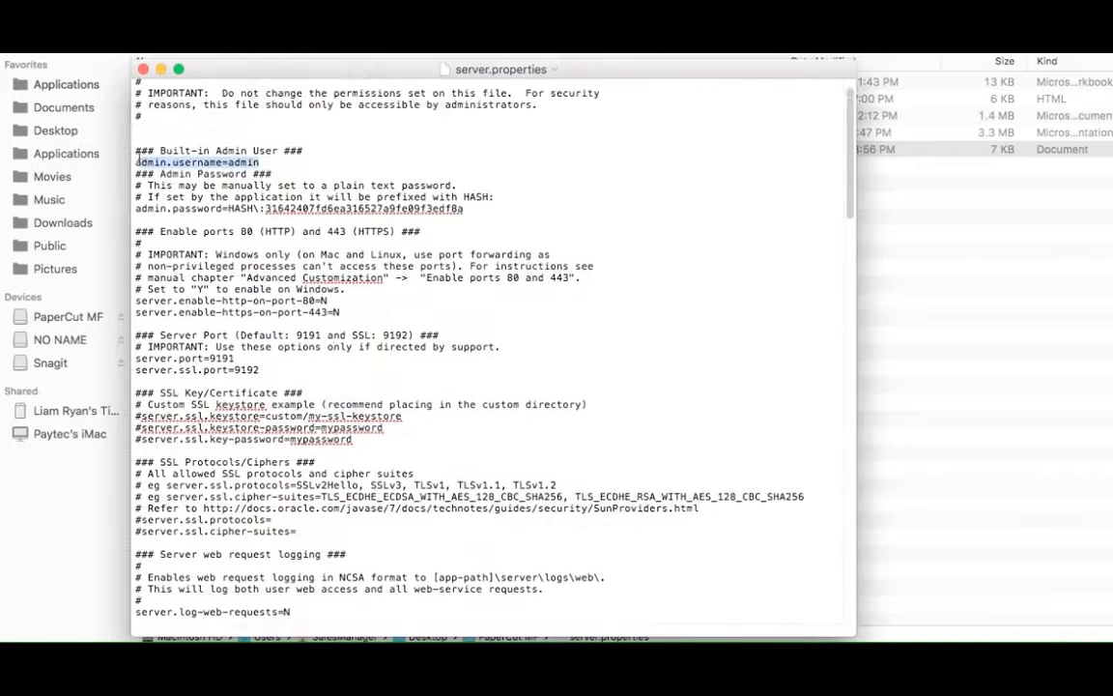
{"action": "left_click_drag", "start_coordinate": [272, 174], "coordinate": [129, 172]}
{"action": "left_click", "coordinate": [627, 200]}
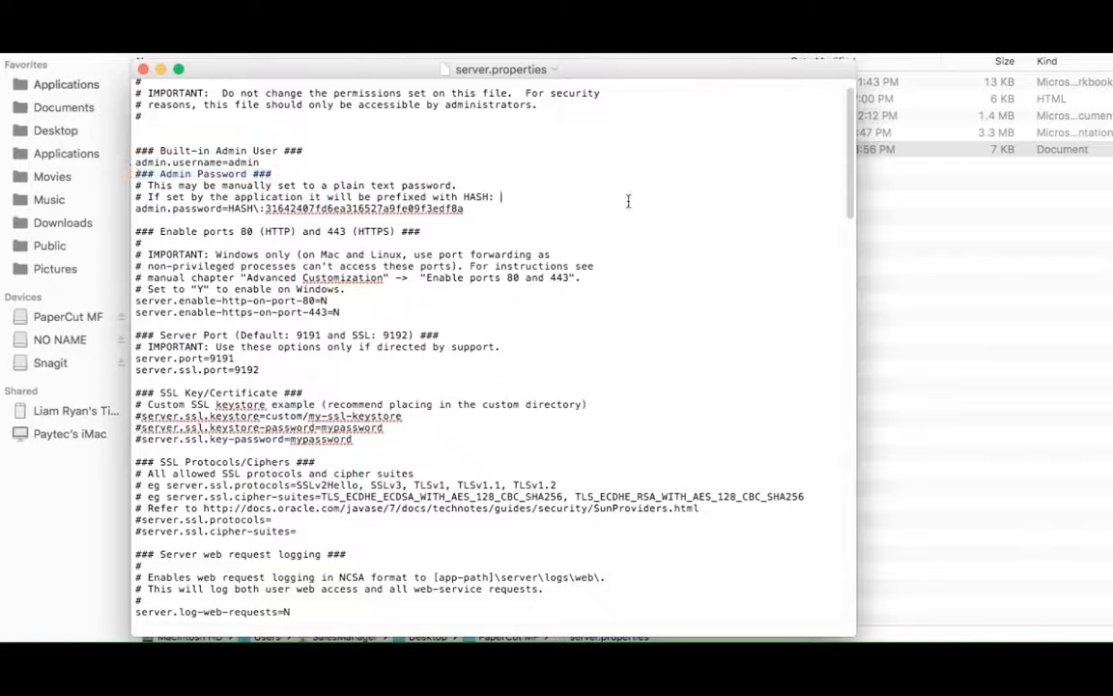
Duplicate the admin.password line onto its own line directly below the original
{"action": "left_click_drag", "start_coordinate": [467, 208], "coordinate": [137, 215]}
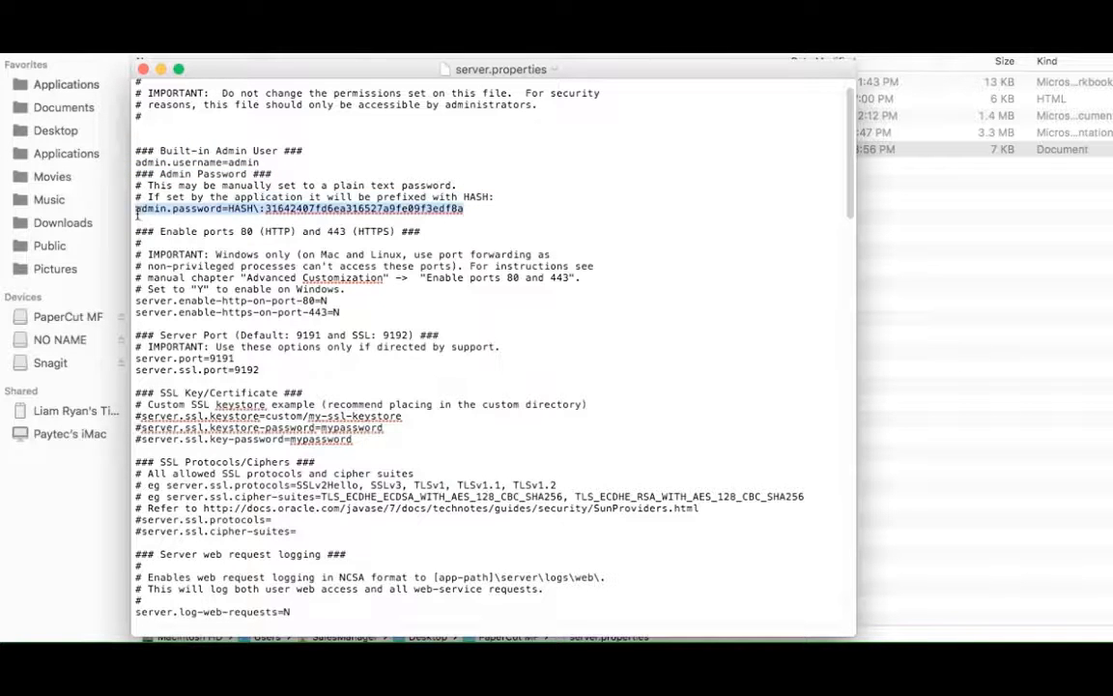
{"action": "right_click", "coordinate": [178, 210]}
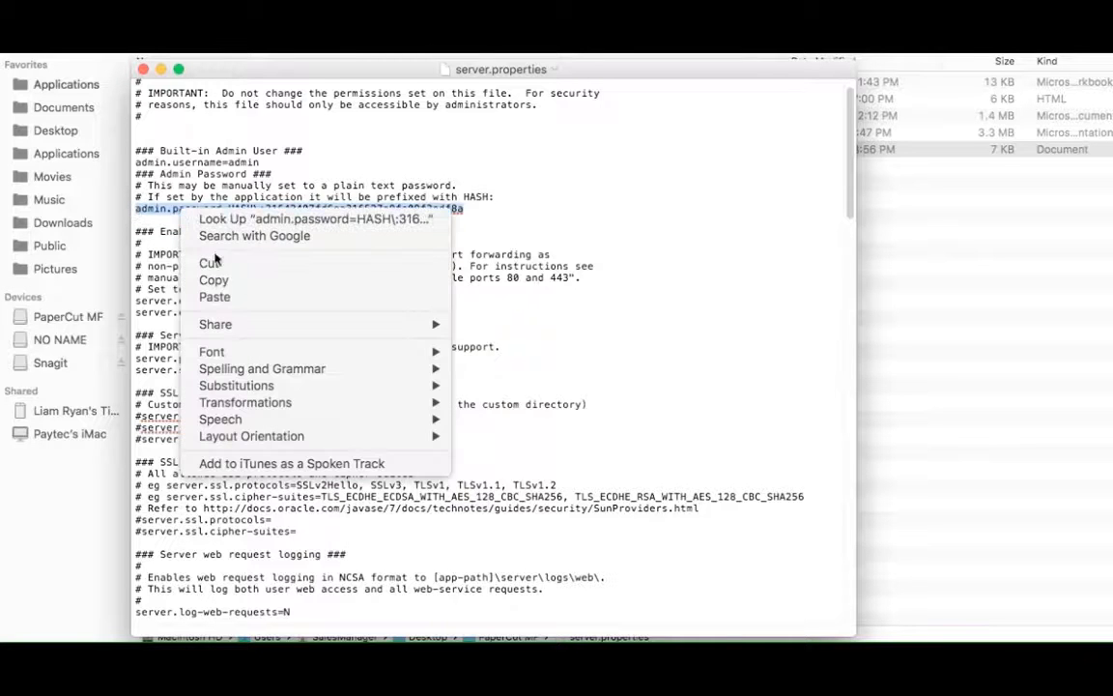
{"action": "left_click", "coordinate": [218, 279]}
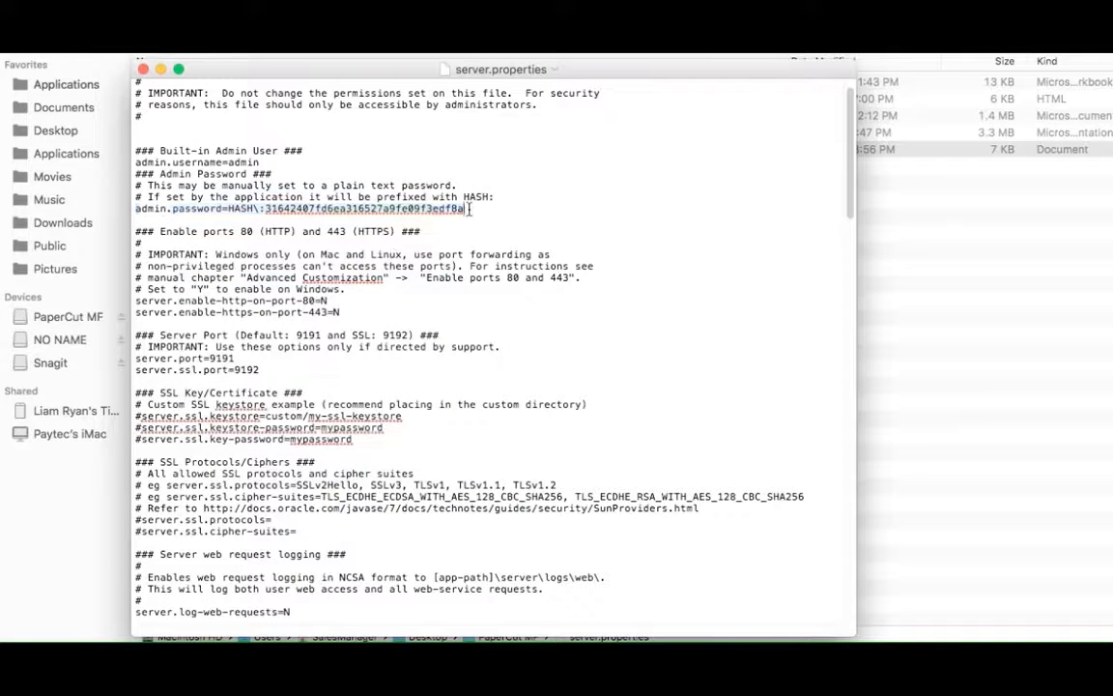
{"action": "right_click", "coordinate": [472, 211]}
{"action": "left_click", "coordinate": [493, 253]}
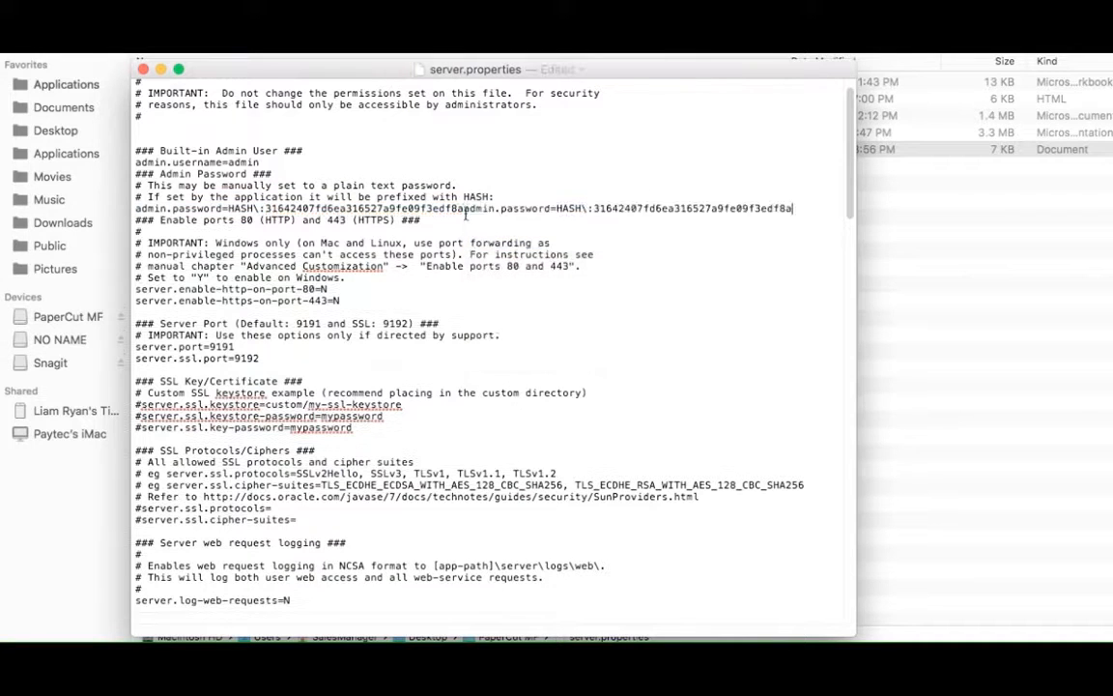
{"action": "left_click", "coordinate": [481, 207]}
{"action": "key", "text": "Return"}
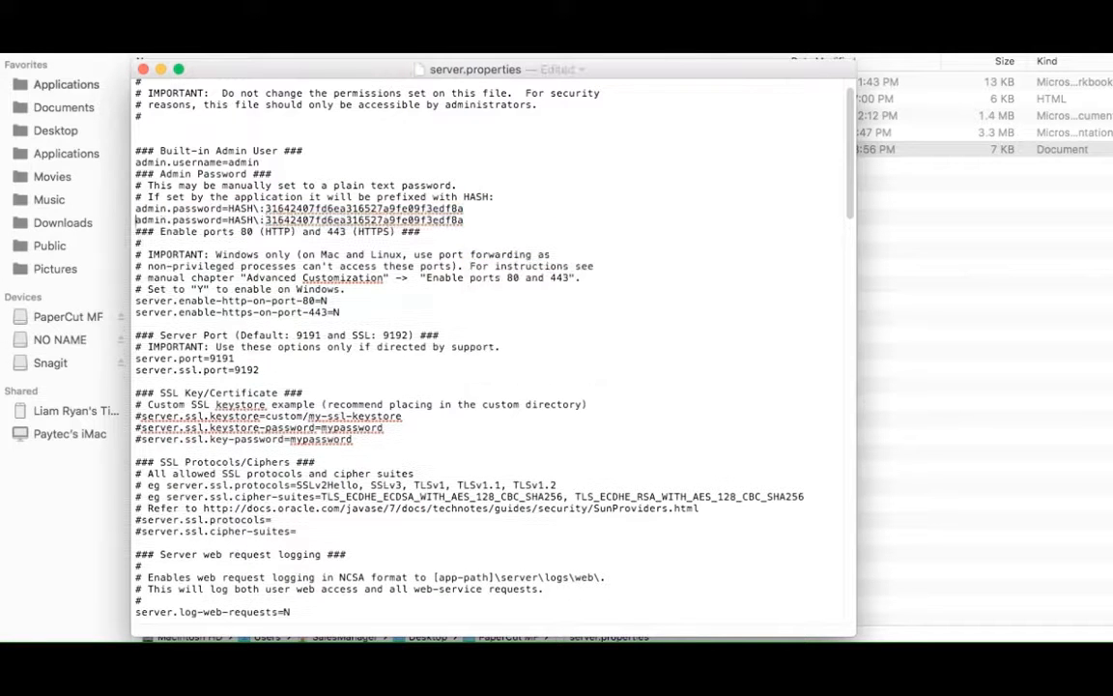
Comment out the original admin.password line with # and delete the duplicated line's text beneath it
{"action": "left_click", "coordinate": [136, 207]}
{"action": "type", "text": "#"}
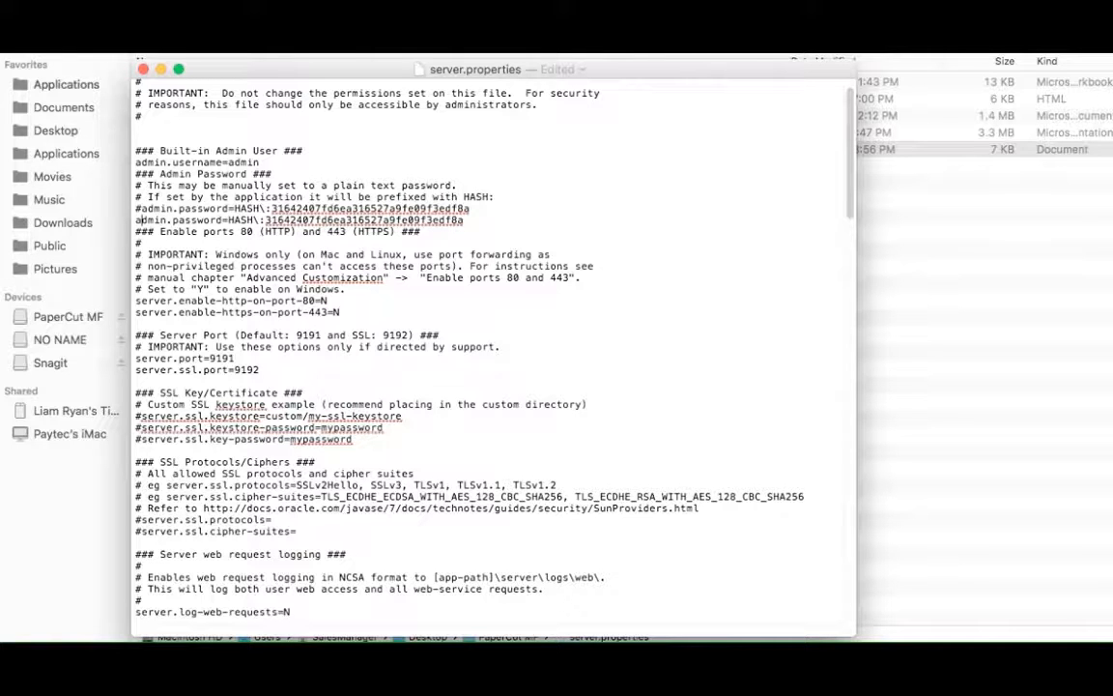
{"action": "key", "text": "Return"}
{"action": "triple_click", "coordinate": [157, 219]}
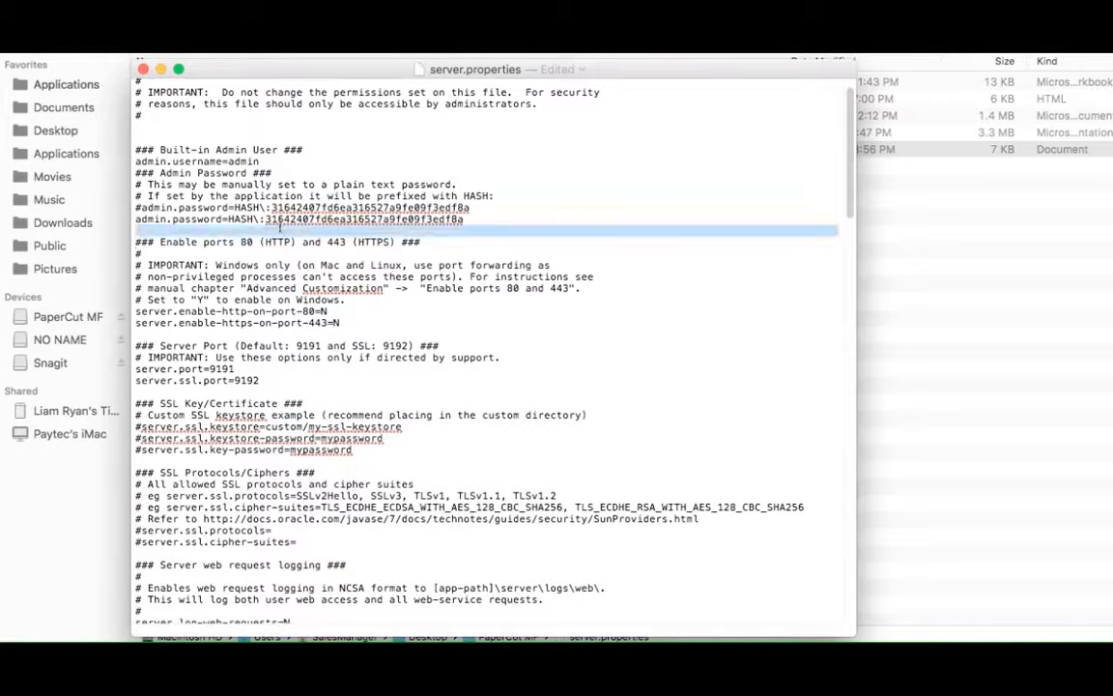
{"action": "key", "text": "BackSpace"}
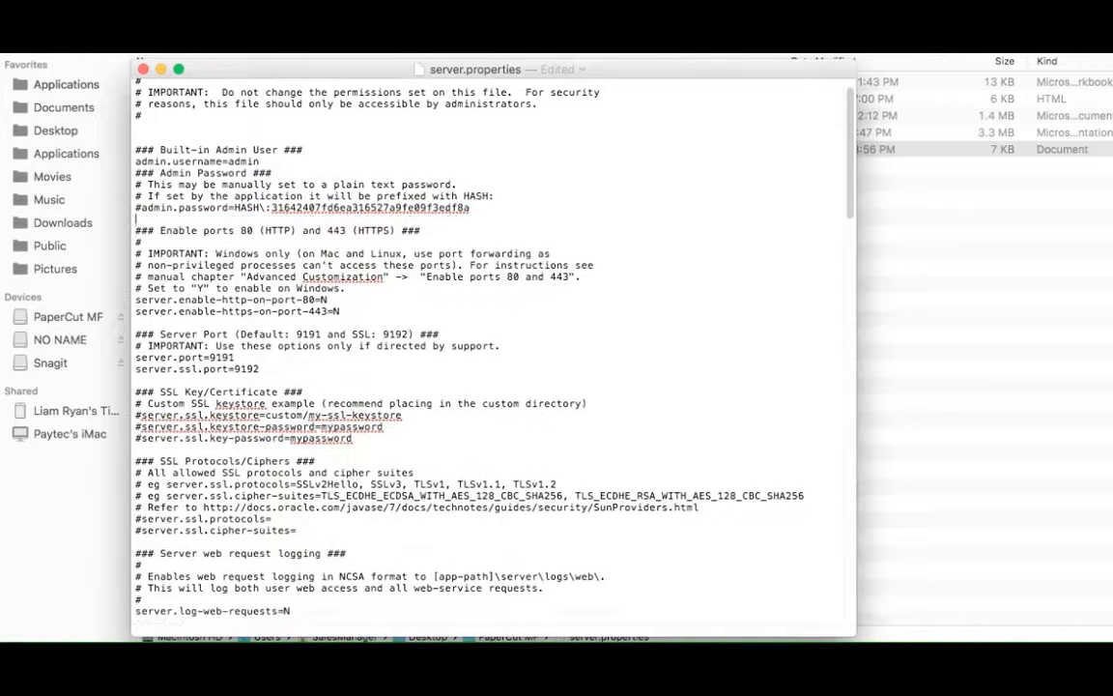
Highlight the five database lines, from database.type to database.password, under Database Settings for review
{"action": "scroll", "coordinate": [378, 244], "scroll_direction": "down", "scroll_amount": 5}
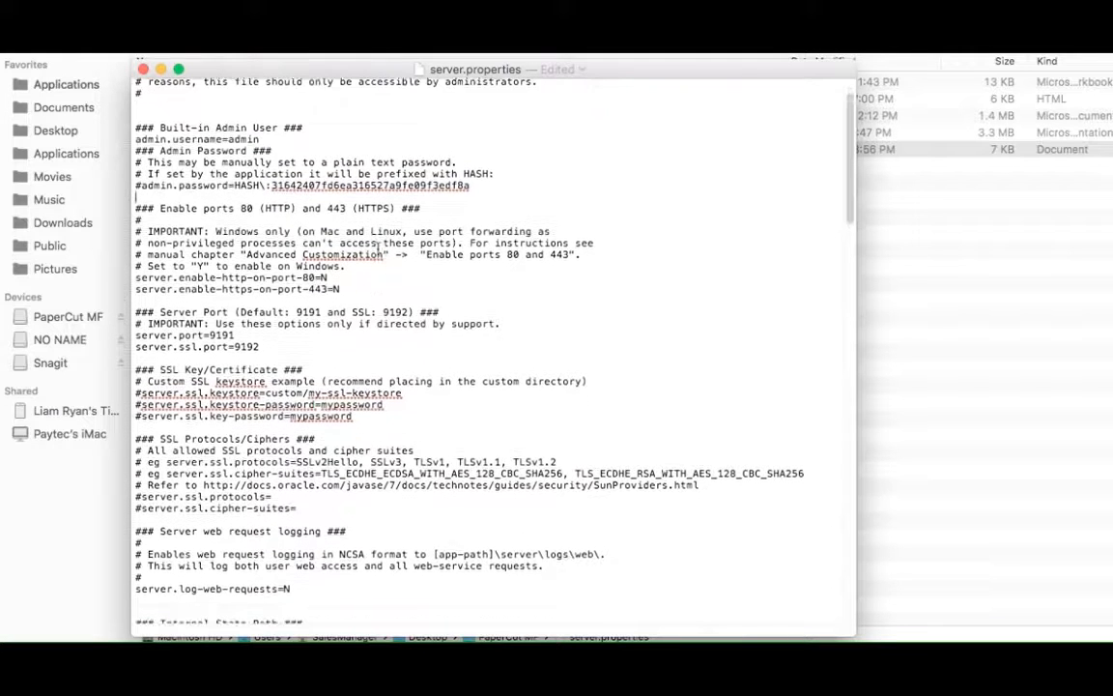
{"action": "scroll", "coordinate": [378, 244], "scroll_direction": "down", "scroll_amount": 8}
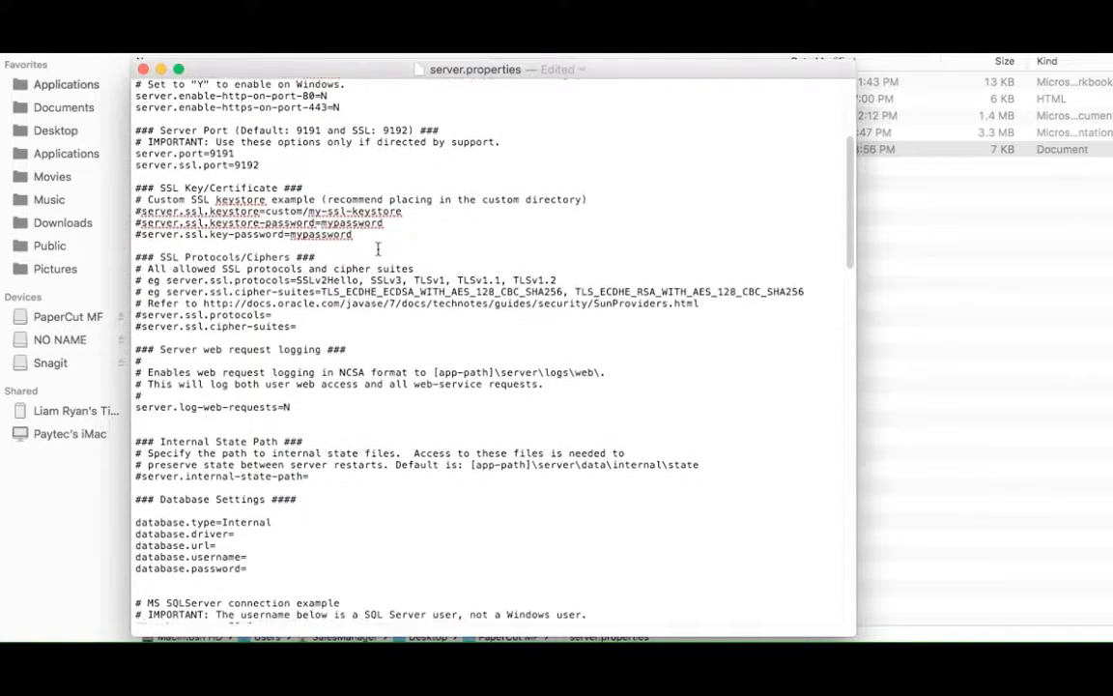
{"action": "scroll", "coordinate": [377, 245], "scroll_direction": "down", "scroll_amount": 1}
{"action": "left_click_drag", "start_coordinate": [241, 540], "coordinate": [138, 486]}
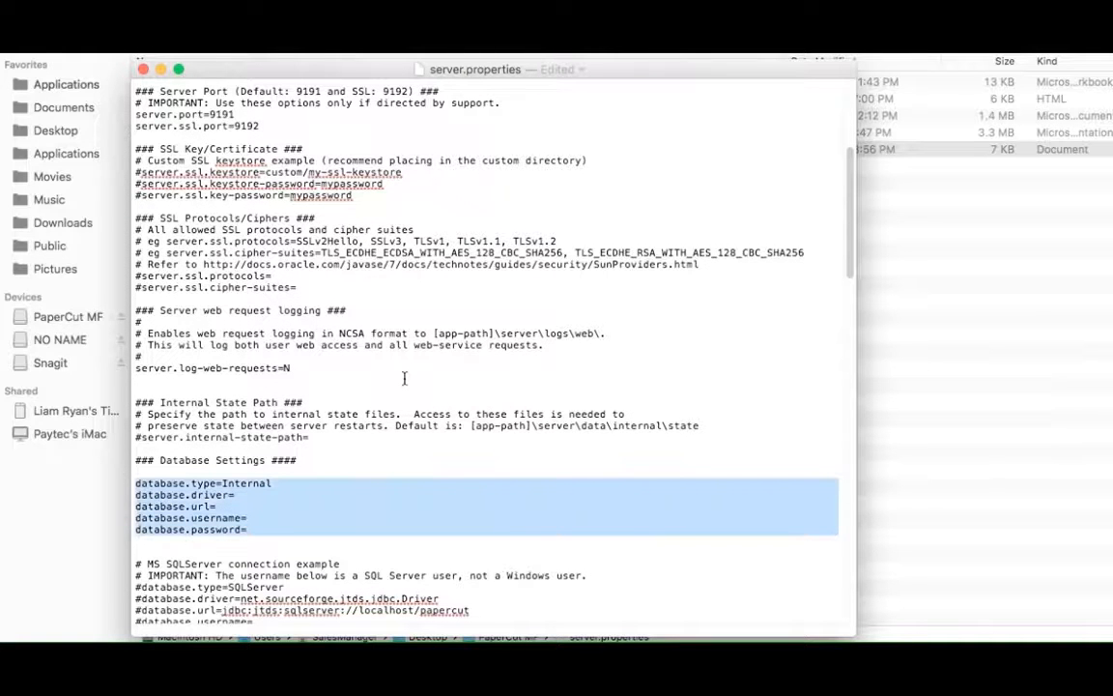
{"action": "left_click", "coordinate": [224, 506]}
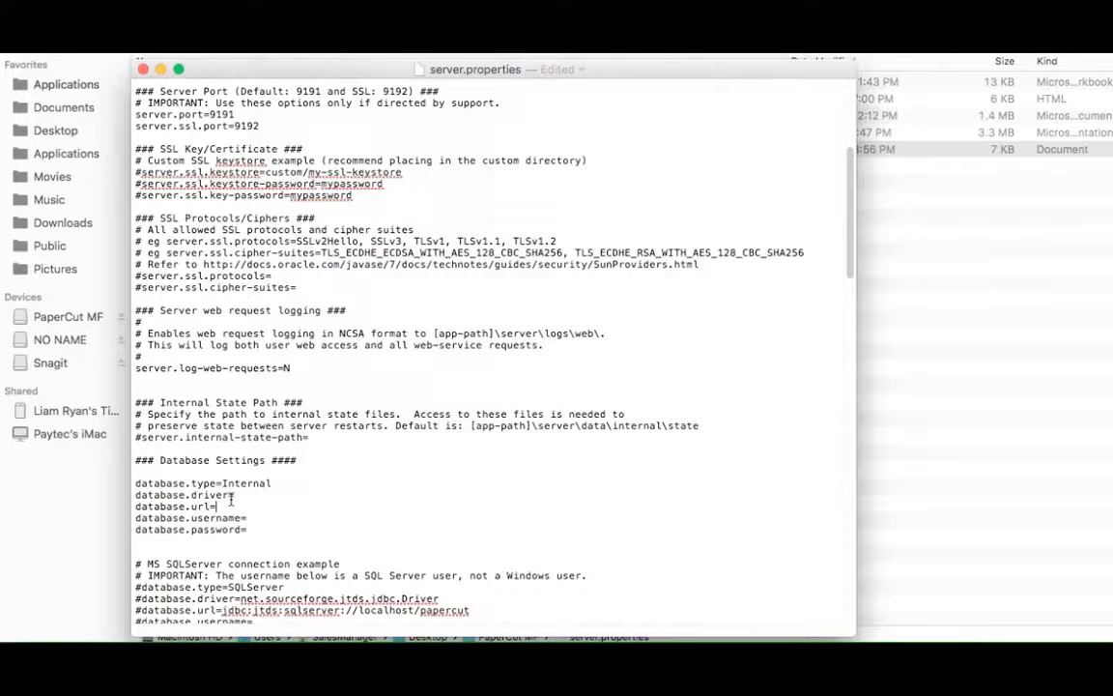
Uncomment the type, driver, url, username and password lines of the MS SQLServer connection example
{"action": "scroll", "coordinate": [231, 496], "scroll_direction": "down", "scroll_amount": 2}
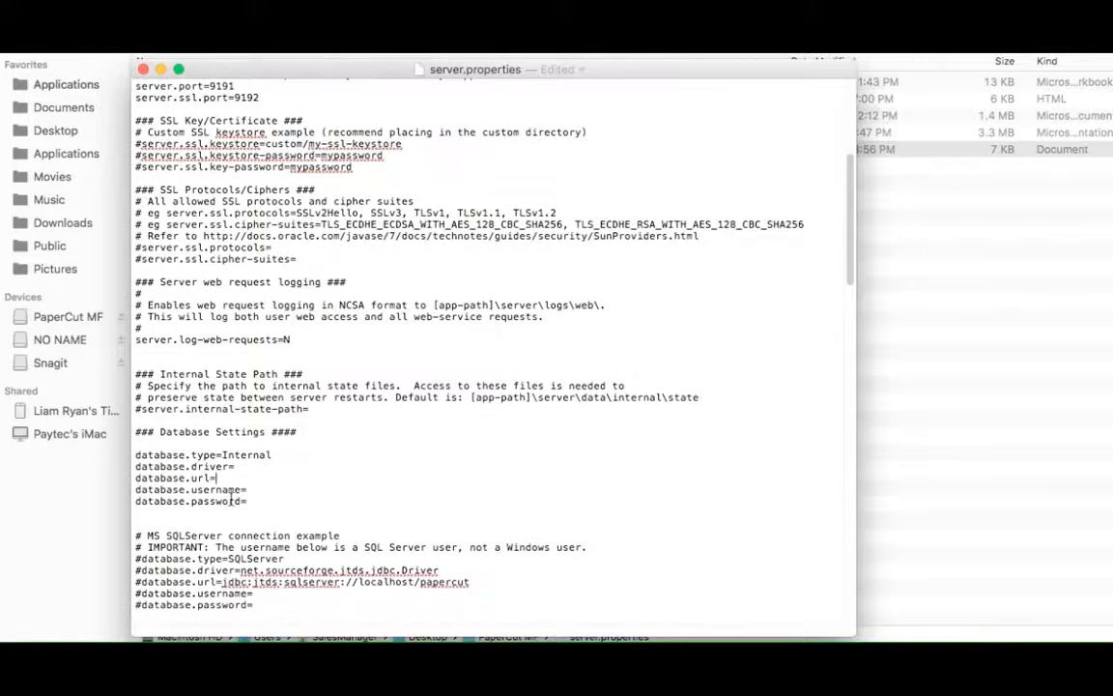
{"action": "scroll", "coordinate": [231, 499], "scroll_direction": "down", "scroll_amount": 2}
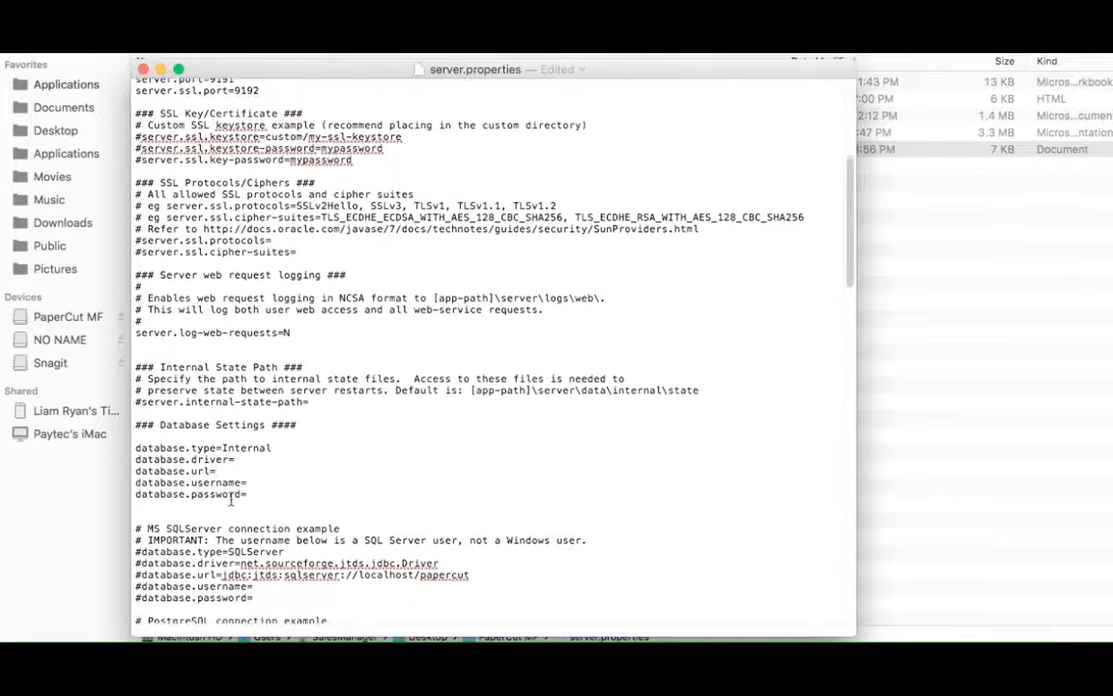
{"action": "scroll", "coordinate": [232, 499], "scroll_direction": "down", "scroll_amount": 4}
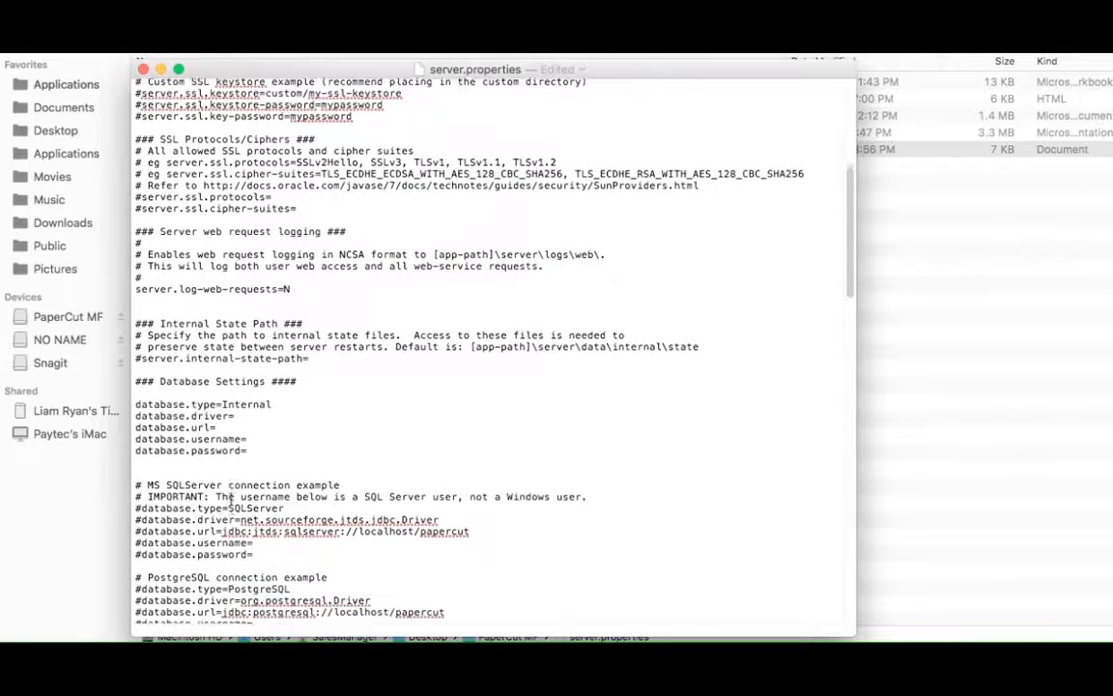
{"action": "scroll", "coordinate": [232, 498], "scroll_direction": "down", "scroll_amount": 1}
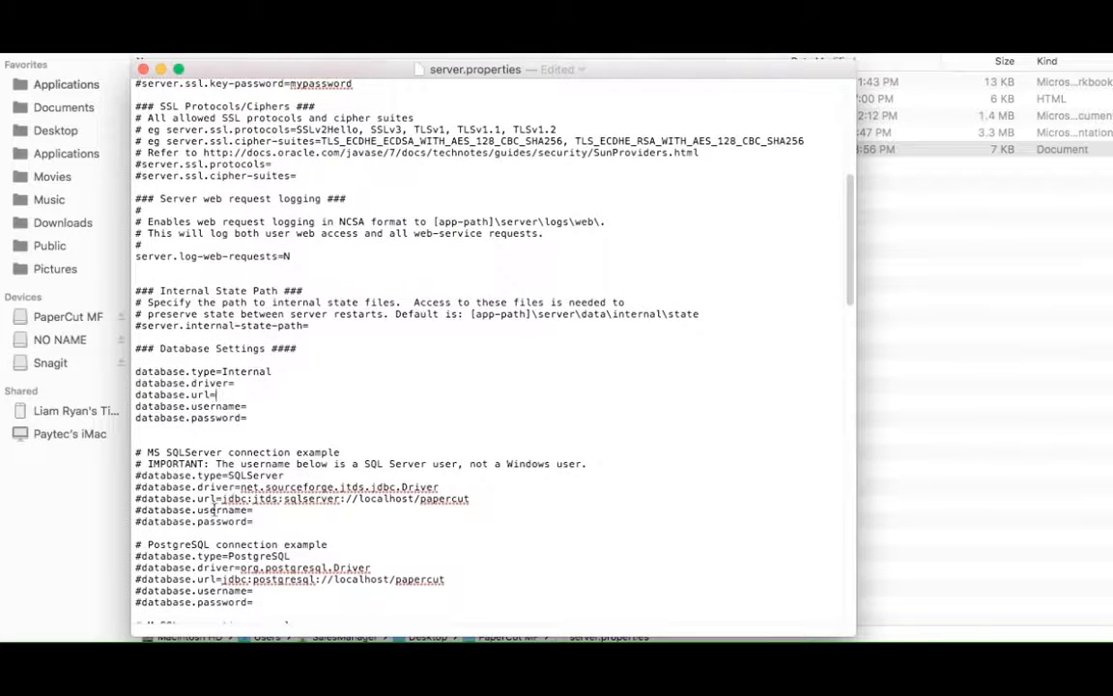
{"action": "left_click", "coordinate": [137, 474]}
{"action": "key", "text": "Delete"}
{"action": "left_click", "coordinate": [137, 486]}
{"action": "key", "text": "Delete"}
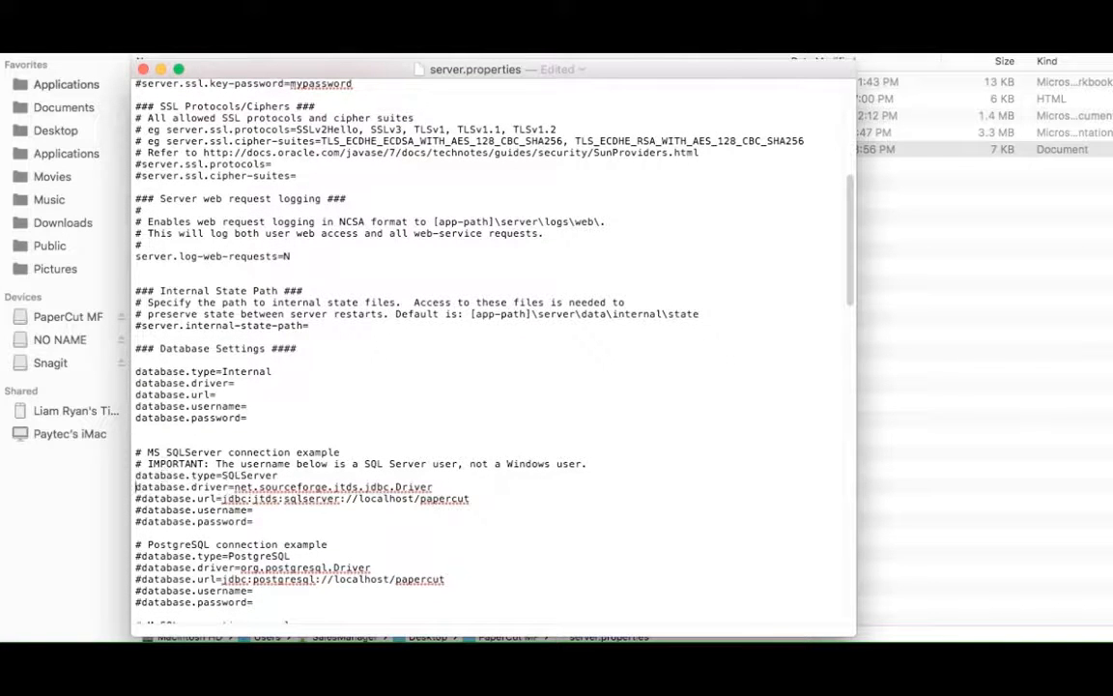
{"action": "left_click", "coordinate": [136, 499]}
{"action": "key", "text": "Delete"}
{"action": "left_click", "coordinate": [136, 509]}
{"action": "key", "text": "Delete"}
{"action": "left_click", "coordinate": [141, 522]}
{"action": "key", "text": "BackSpace"}
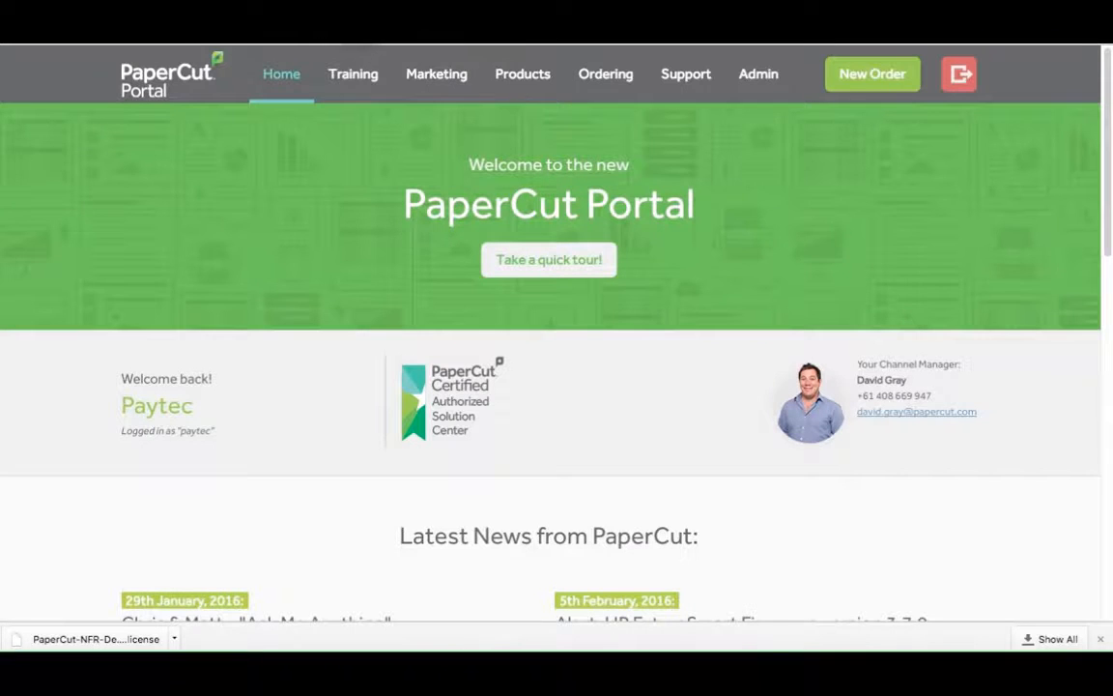
In the PaperCut Portal, open the NFR Licenses page and download the Paytec Office license file
{"action": "left_click", "coordinate": [763, 76]}
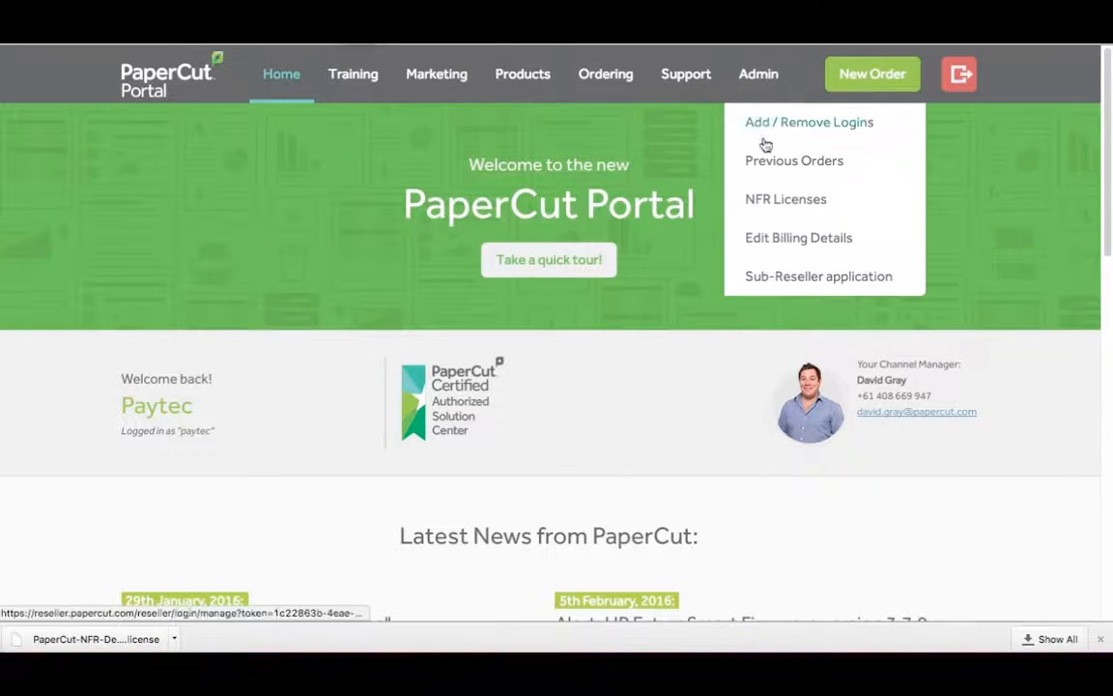
{"action": "left_click", "coordinate": [772, 203]}
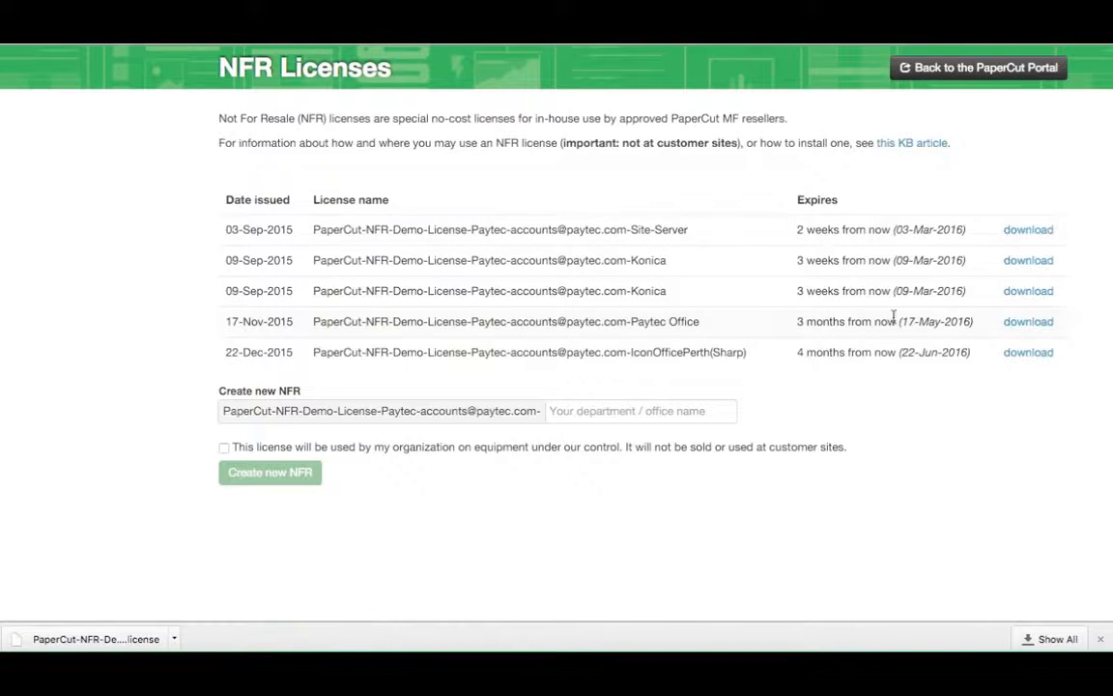
{"action": "left_click", "coordinate": [1028, 322]}
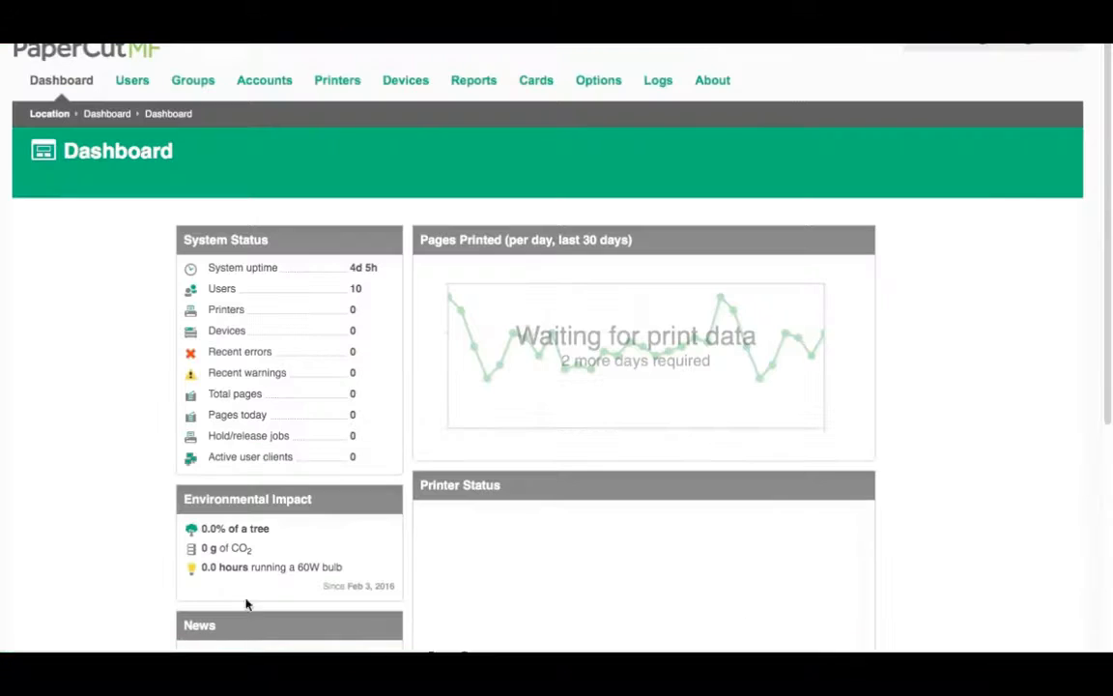
In the PaperCut MF admin interface, open the About page and examine the License Info, highlighting the licensed version
{"action": "left_click", "coordinate": [714, 83]}
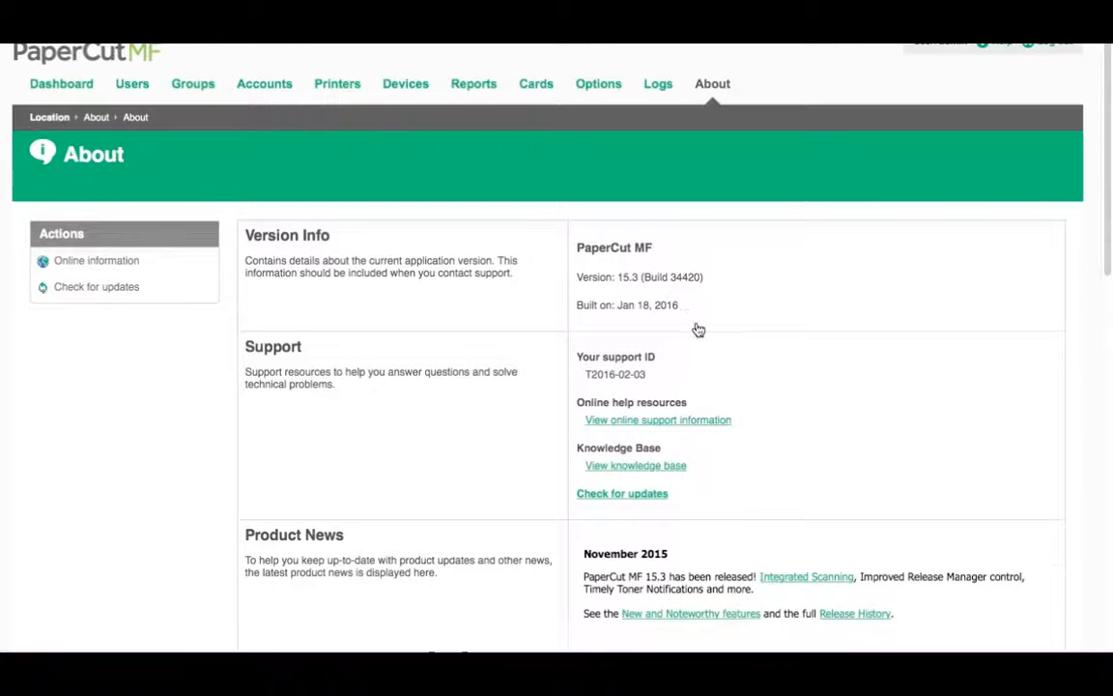
{"action": "scroll", "coordinate": [695, 328], "scroll_direction": "down", "scroll_amount": 1}
{"action": "scroll", "coordinate": [698, 331], "scroll_direction": "down", "scroll_amount": 3}
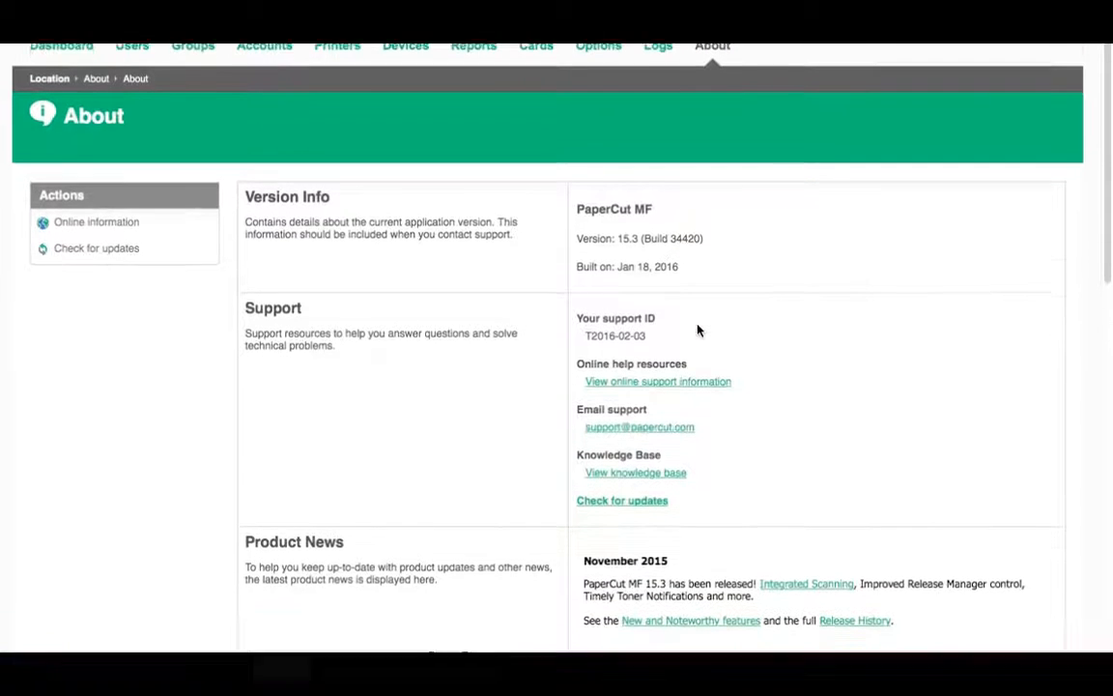
{"action": "scroll", "coordinate": [697, 331], "scroll_direction": "down", "scroll_amount": 6}
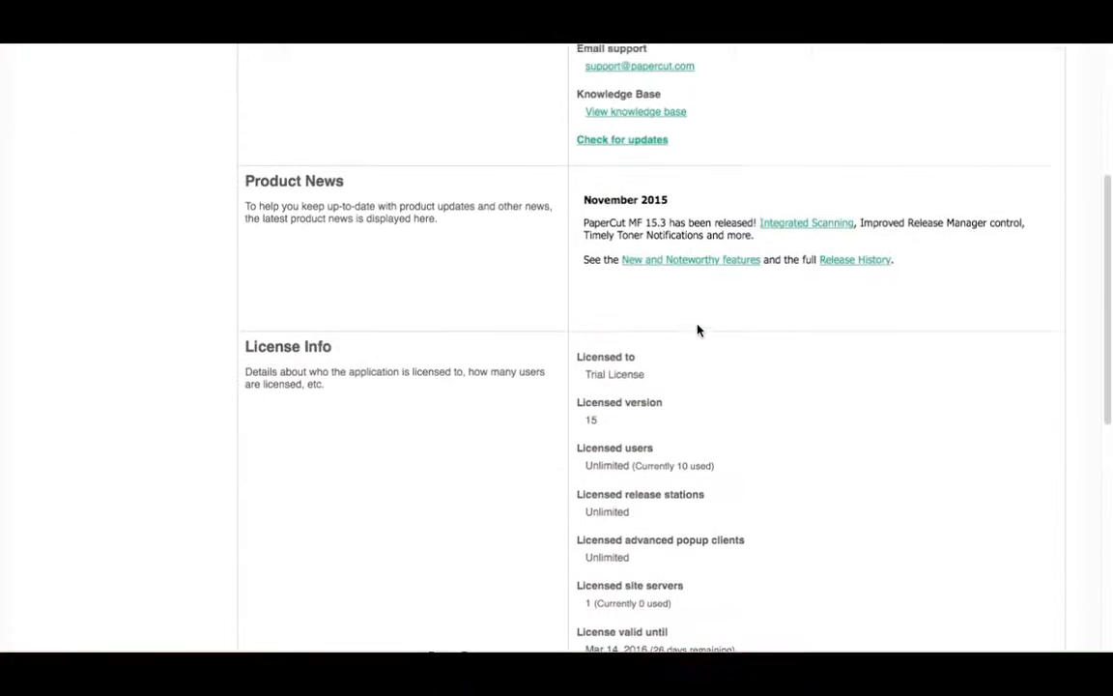
{"action": "scroll", "coordinate": [697, 330], "scroll_direction": "down", "scroll_amount": 1}
{"action": "scroll", "coordinate": [697, 325], "scroll_direction": "down", "scroll_amount": 1}
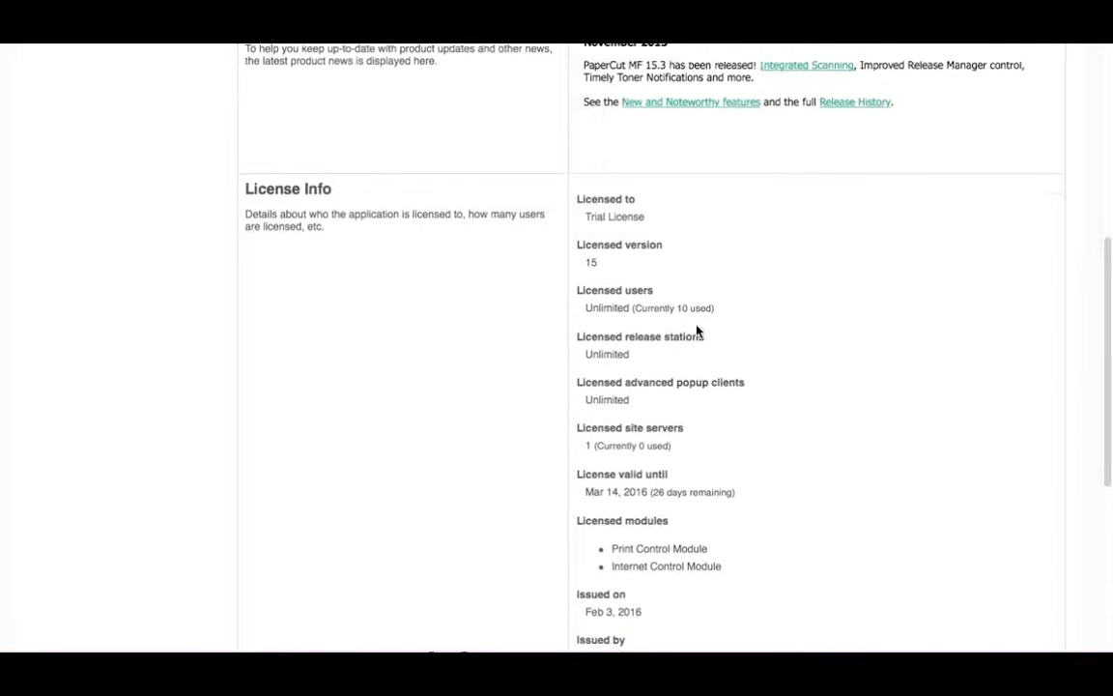
{"action": "left_click_drag", "start_coordinate": [597, 246], "coordinate": [589, 245]}
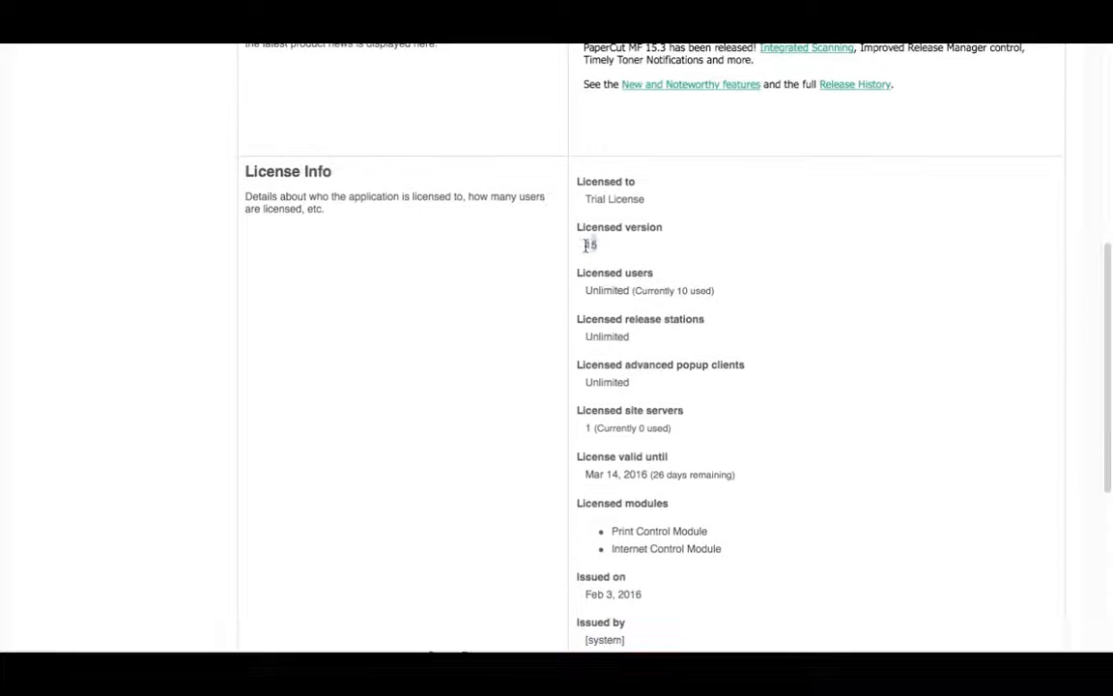
Select the downloaded Paytec Office NFR license file under Register and install it
{"action": "scroll", "coordinate": [734, 280], "scroll_direction": "down", "scroll_amount": 1}
{"action": "scroll", "coordinate": [733, 280], "scroll_direction": "down", "scroll_amount": 10}
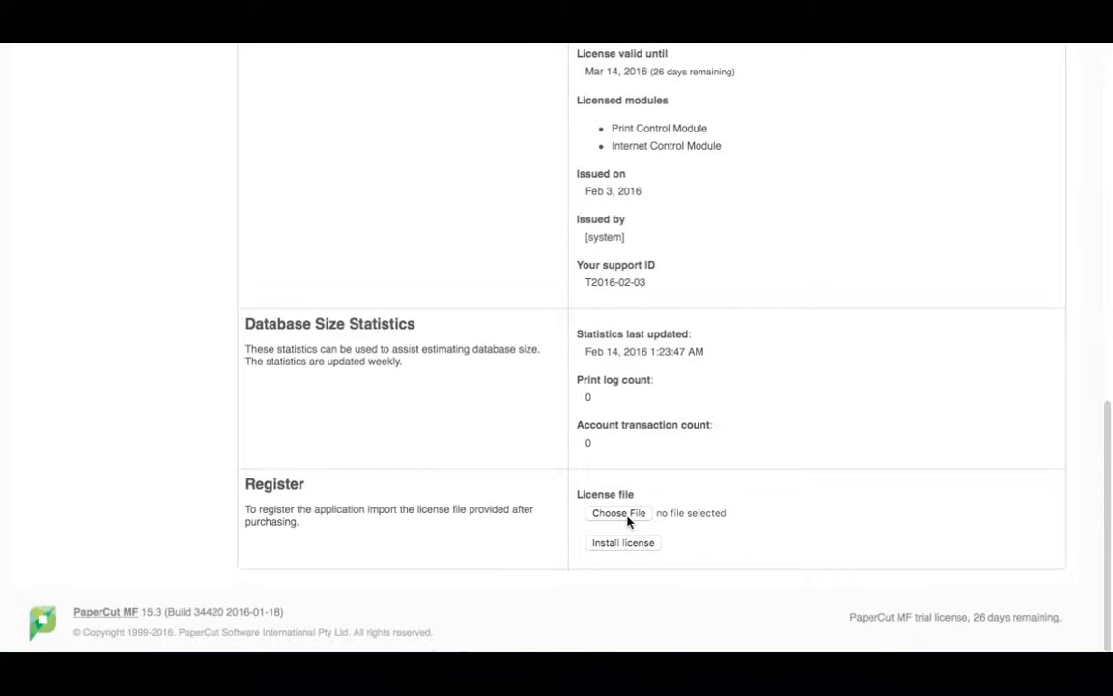
{"action": "left_click", "coordinate": [626, 519]}
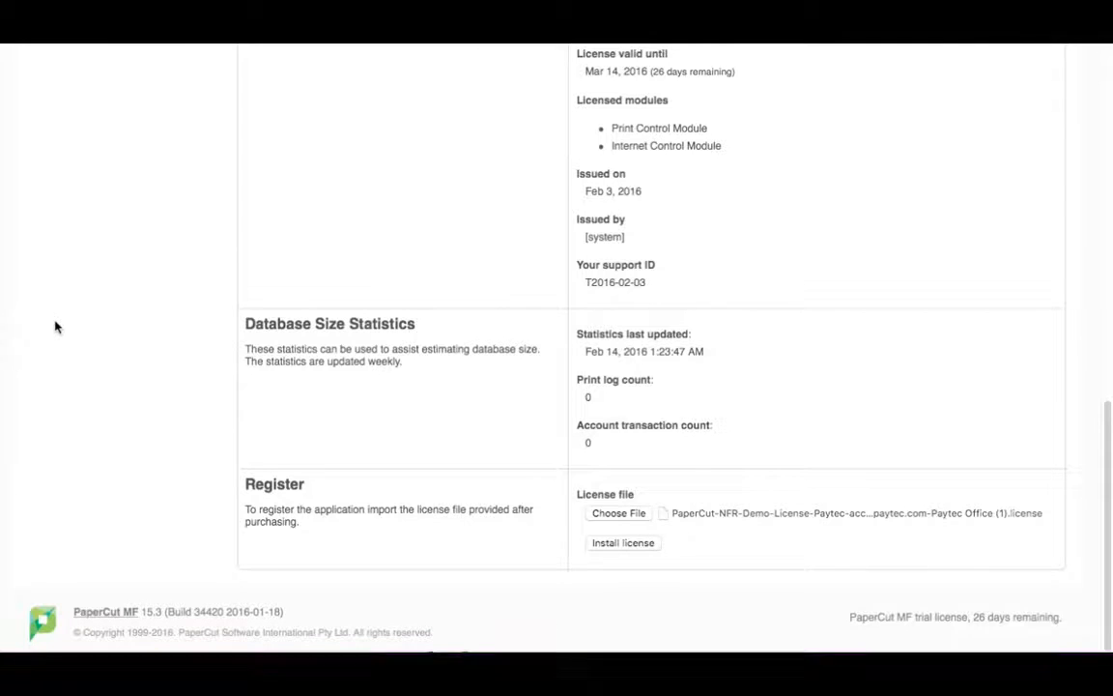
{"action": "left_click", "coordinate": [637, 546]}
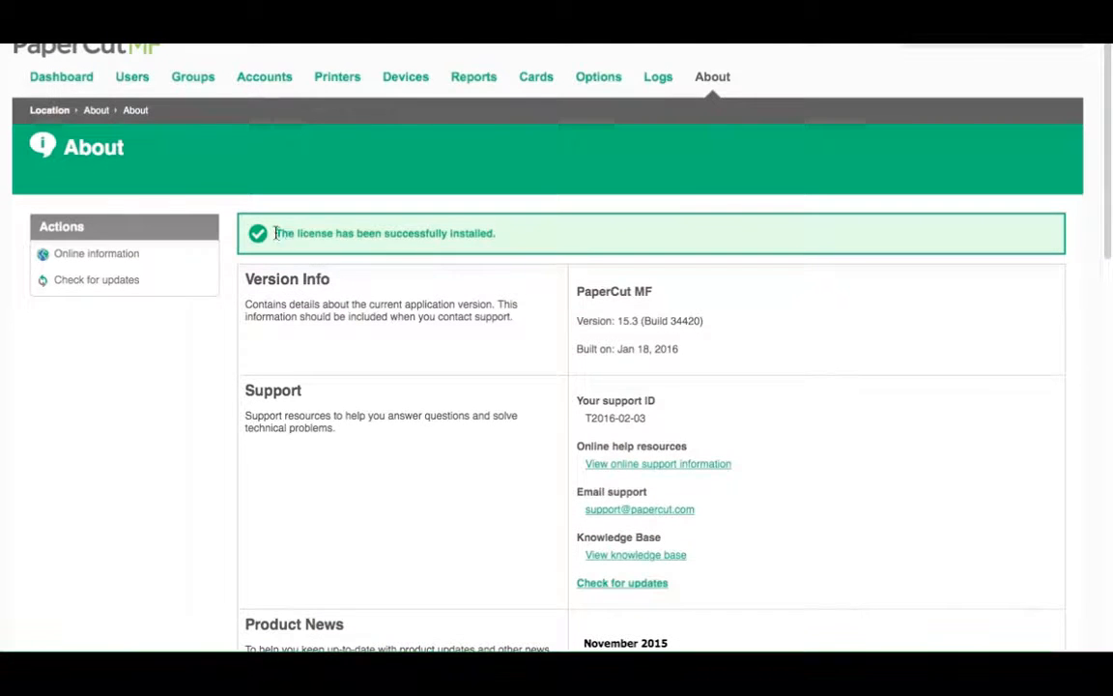
Highlight the installation message and the licensed version, users and release stations values on the About page for review
{"action": "left_click_drag", "start_coordinate": [275, 232], "coordinate": [556, 228]}
{"action": "scroll", "coordinate": [647, 386], "scroll_direction": "down", "scroll_amount": 5}
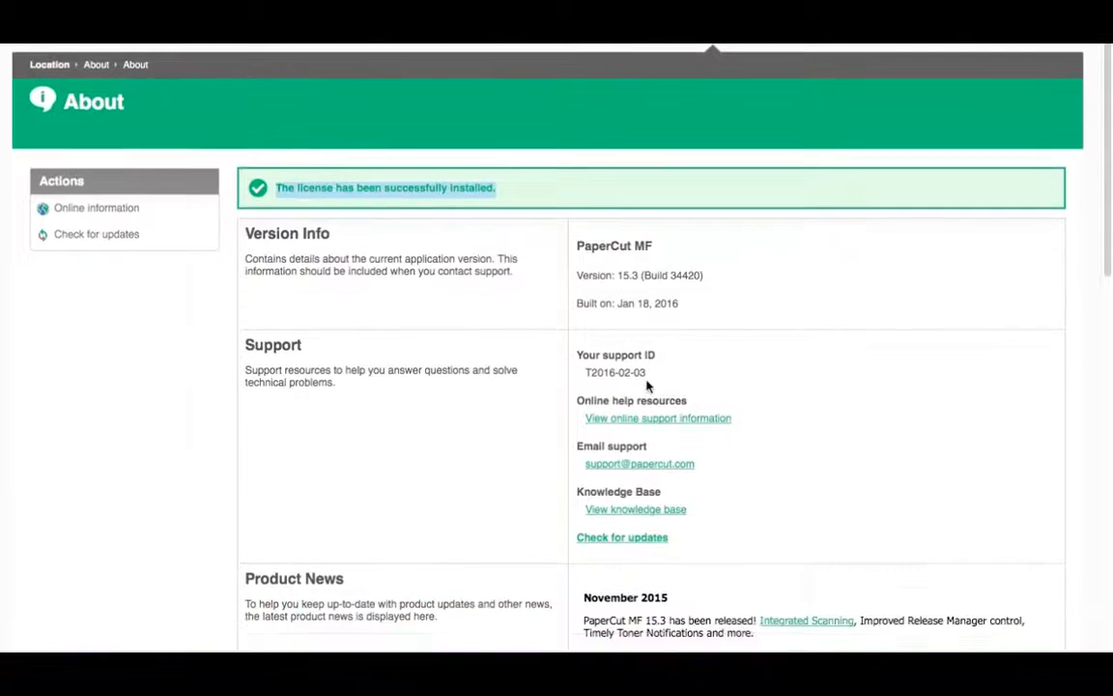
{"action": "scroll", "coordinate": [647, 385], "scroll_direction": "down", "scroll_amount": 3}
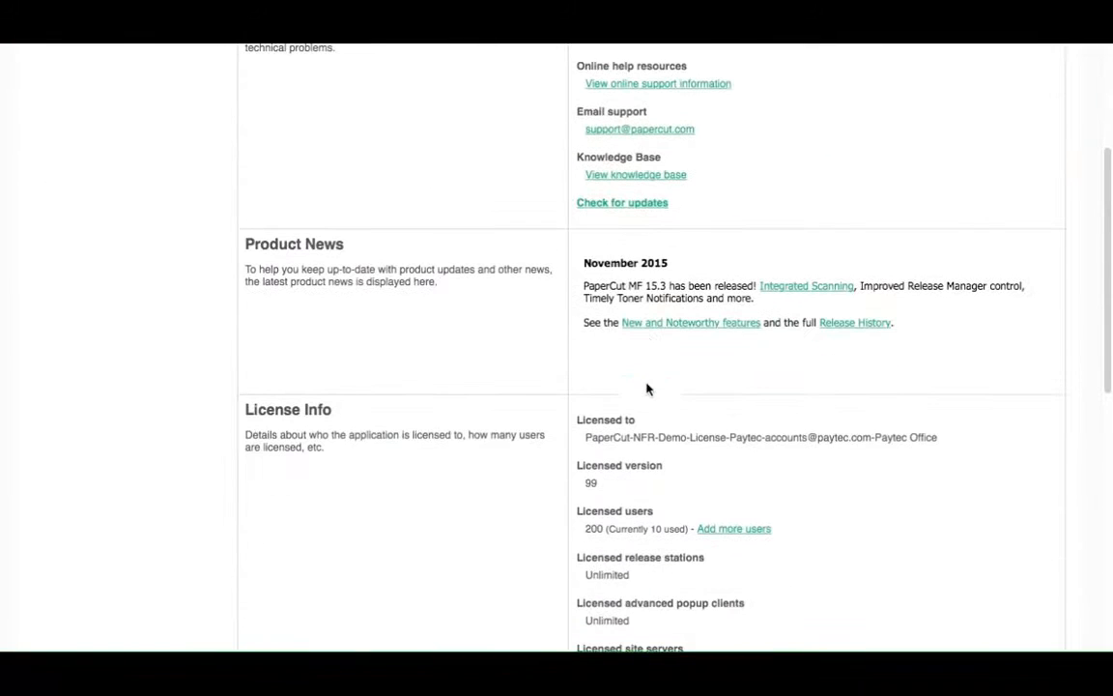
{"action": "double_click", "coordinate": [587, 484]}
{"action": "scroll", "coordinate": [662, 486], "scroll_direction": "down", "scroll_amount": 3}
{"action": "left_click_drag", "start_coordinate": [586, 428], "coordinate": [771, 427]}
{"action": "left_click_drag", "start_coordinate": [587, 471], "coordinate": [661, 470]}
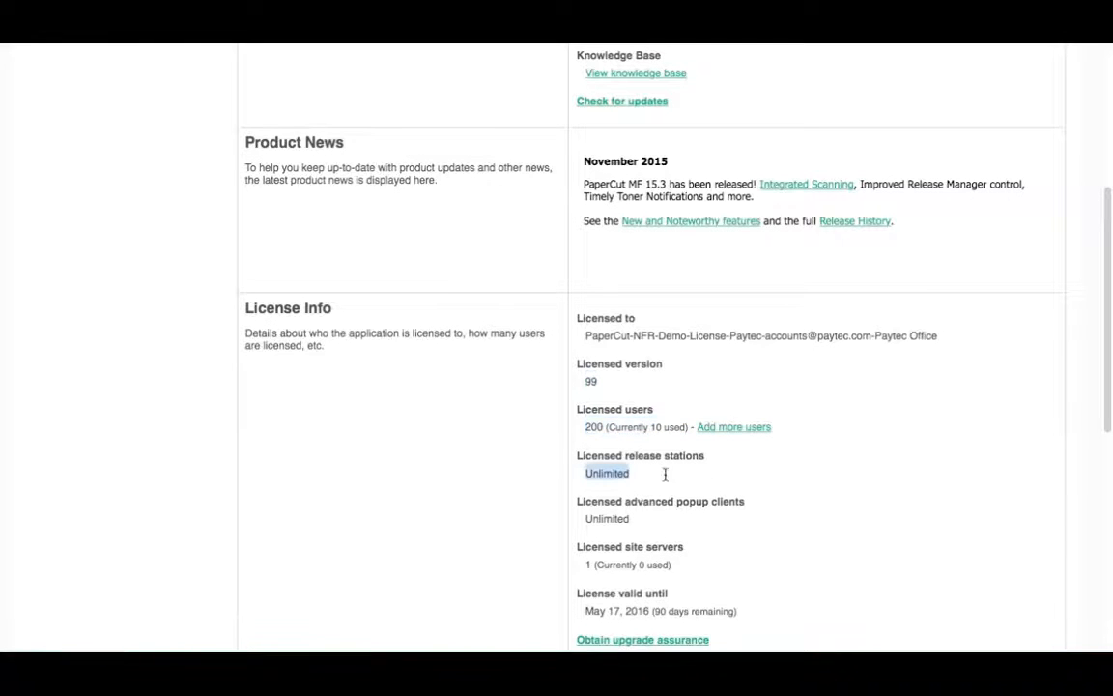
Examine the license validity, modules and issue details down to the Register section, and return to the Dashboard
{"action": "scroll", "coordinate": [583, 522], "scroll_direction": "down", "scroll_amount": 1}
{"action": "scroll", "coordinate": [583, 522], "scroll_direction": "down", "scroll_amount": 4}
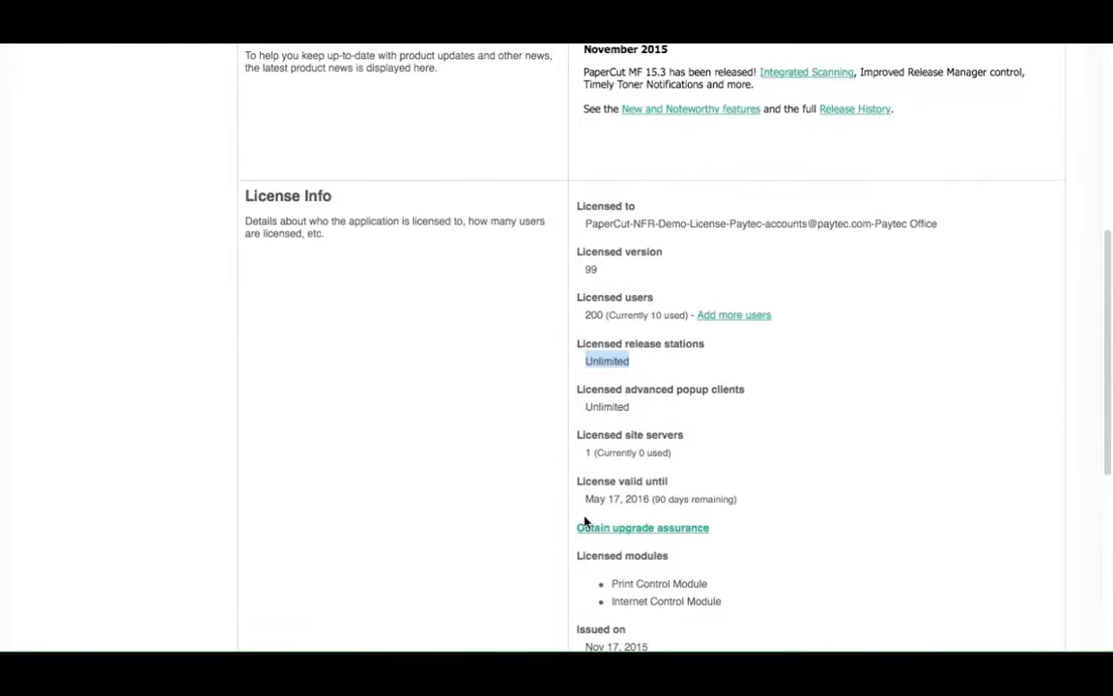
{"action": "scroll", "coordinate": [583, 522], "scroll_direction": "down", "scroll_amount": 2}
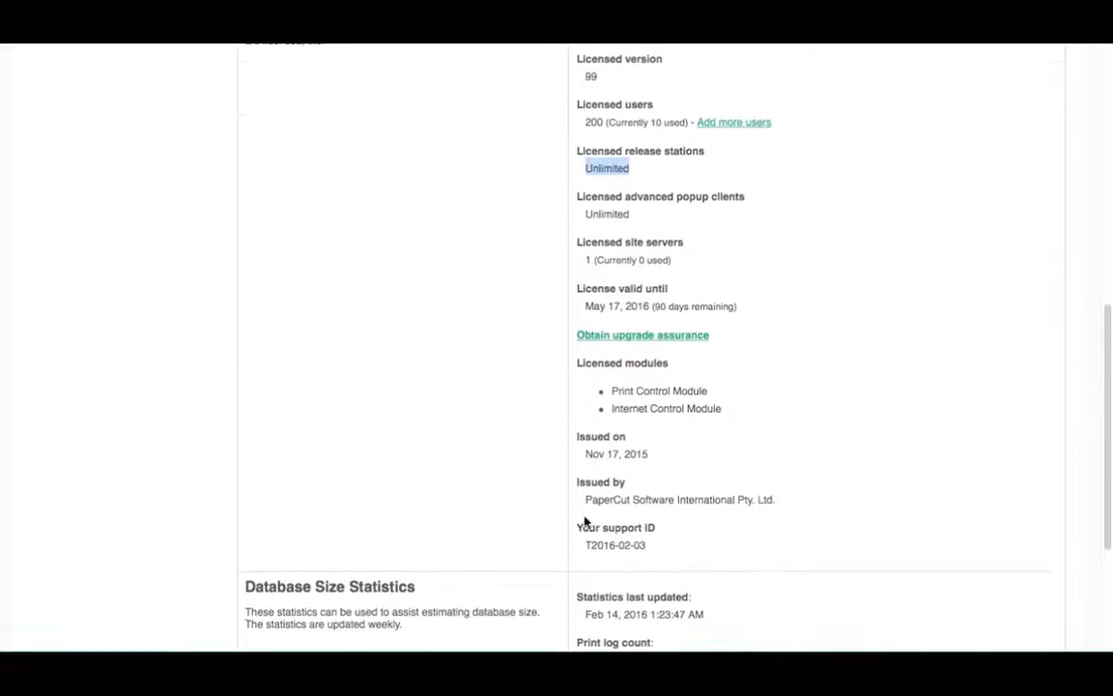
{"action": "scroll", "coordinate": [584, 522], "scroll_direction": "down", "scroll_amount": 2}
{"action": "scroll", "coordinate": [583, 522], "scroll_direction": "down", "scroll_amount": 3}
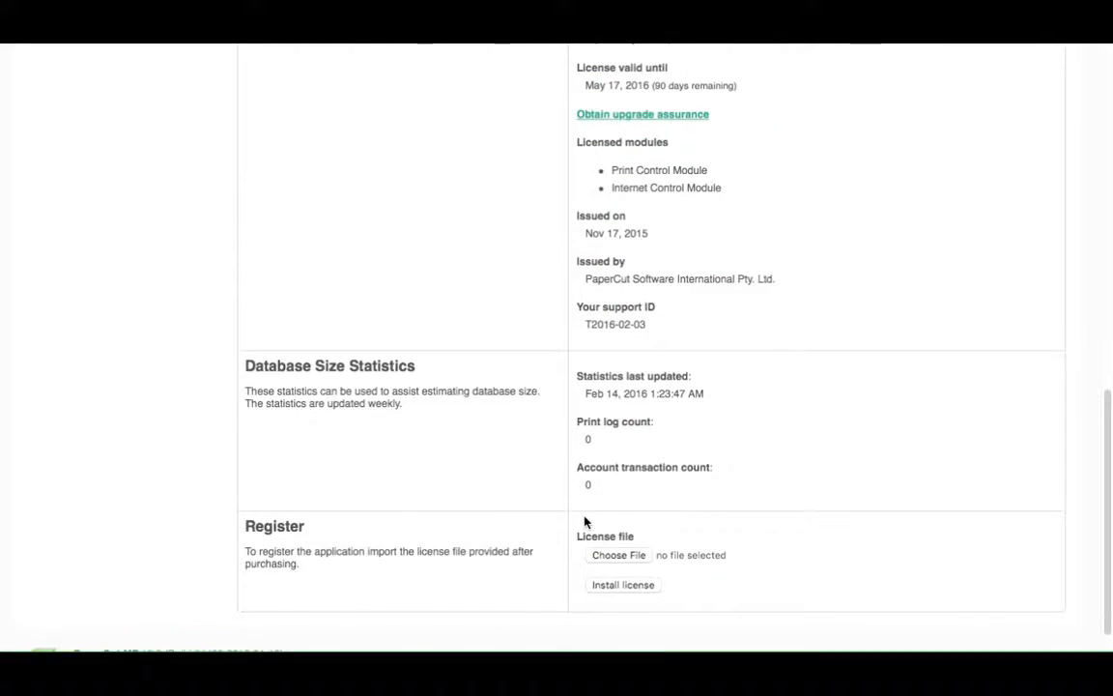
{"action": "scroll", "coordinate": [583, 521], "scroll_direction": "up", "scroll_amount": 20}
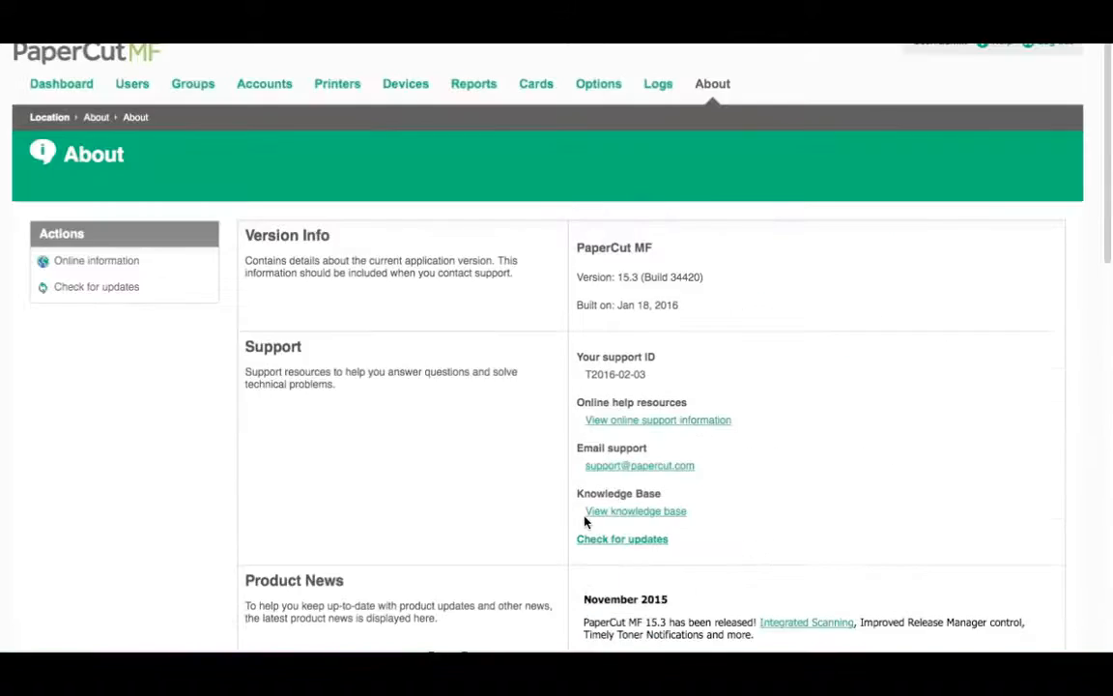
{"action": "left_click", "coordinate": [60, 86]}
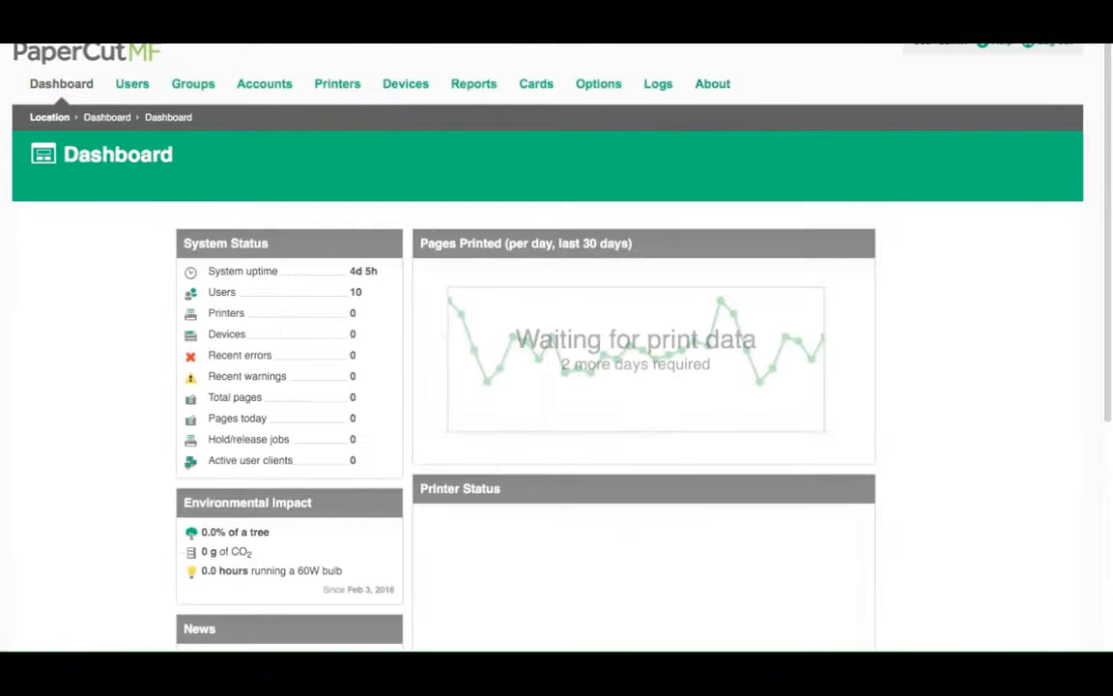